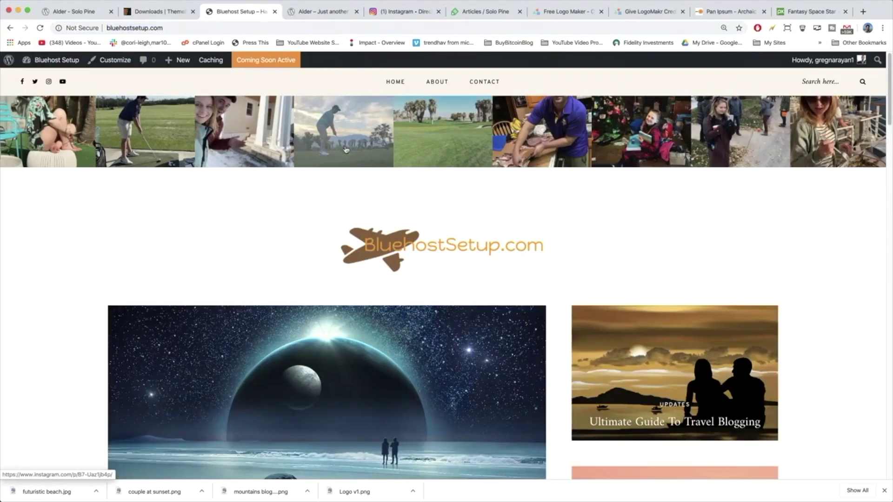
Step: Check the Alder demo's Join the Family box, then open the Bluehost Setup site in the Customizer
{"action": "left_click", "coordinate": [319, 12]}
{"action": "scroll", "coordinate": [400, 158], "scroll_direction": "down", "scroll_amount": 3}
{"action": "scroll", "coordinate": [387, 275], "scroll_direction": "down", "scroll_amount": 2}
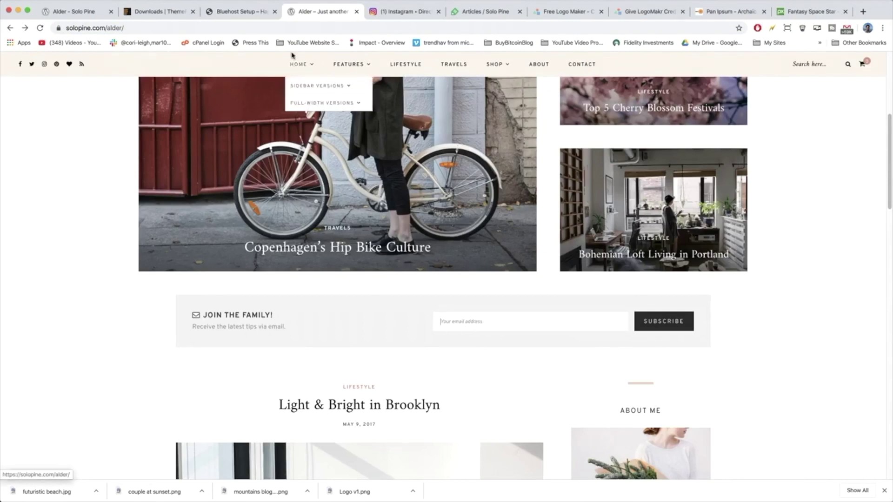
{"action": "left_click", "coordinate": [240, 13]}
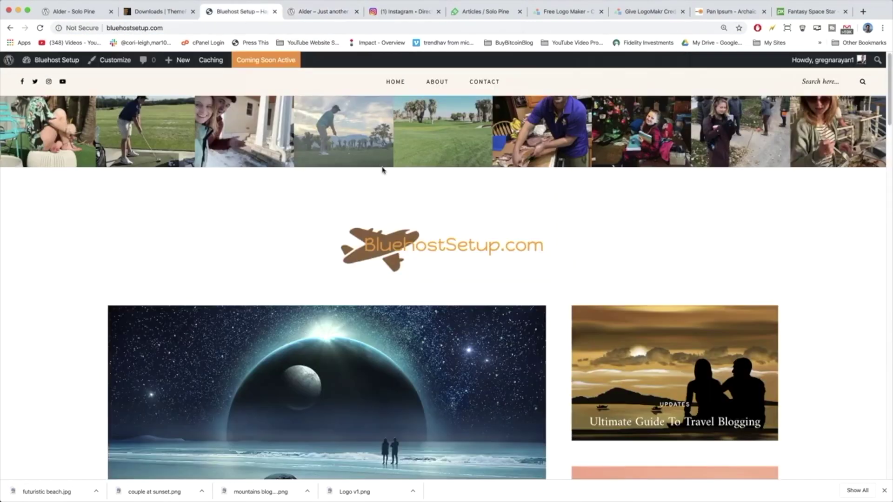
{"action": "left_click", "coordinate": [112, 61]}
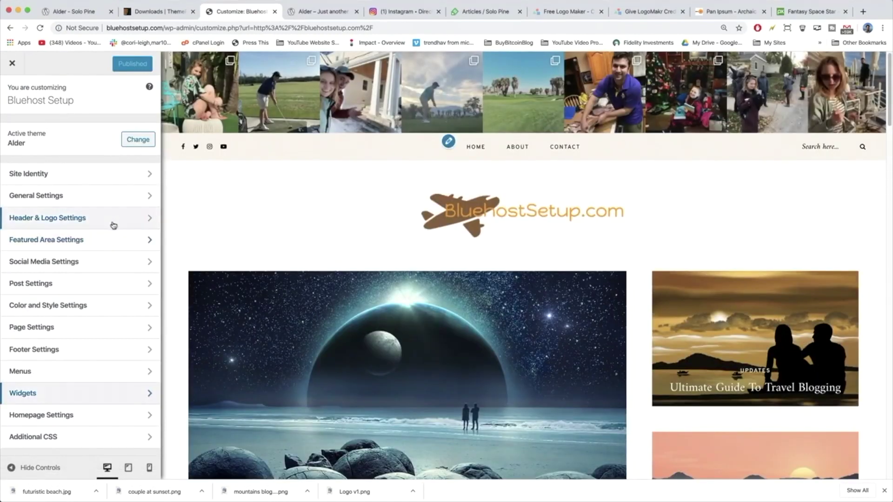
Step: In Widgets, open 'Widget Area under Featured Area' and browse its addable widgets, like Alder: Promo Box
{"action": "left_click", "coordinate": [123, 396]}
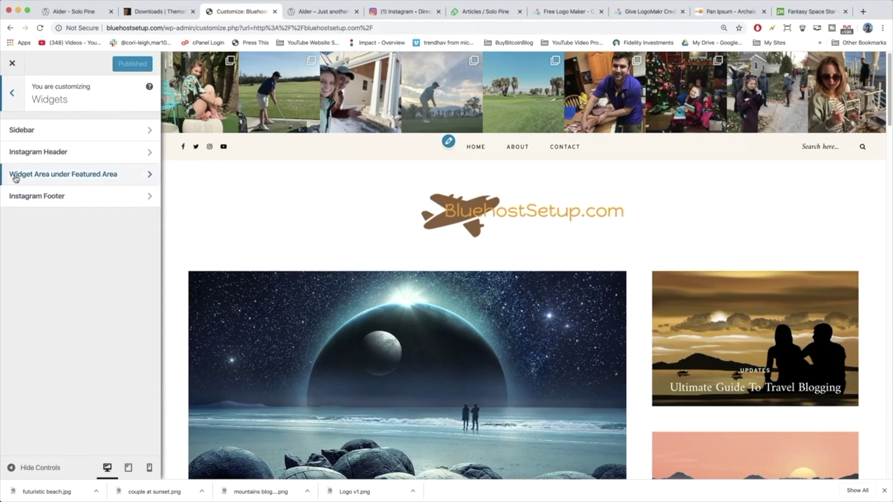
{"action": "scroll", "coordinate": [488, 274], "scroll_direction": "down", "scroll_amount": 2}
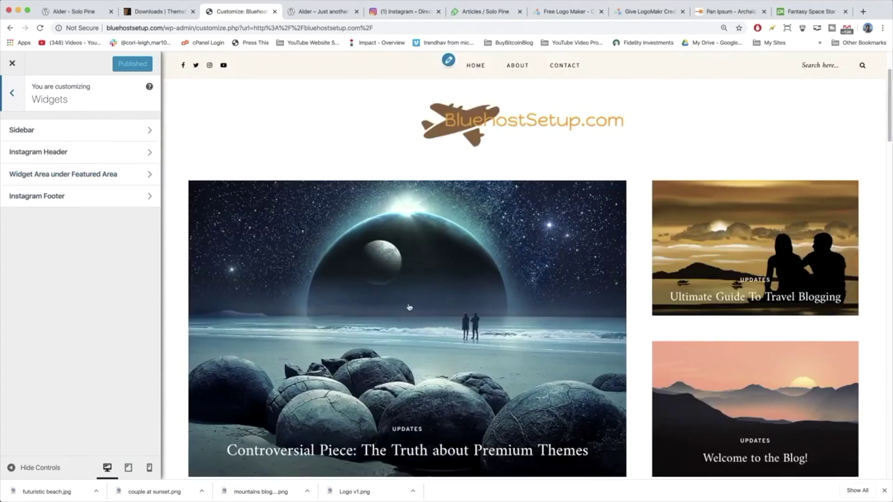
{"action": "scroll", "coordinate": [581, 317], "scroll_direction": "down", "scroll_amount": 4}
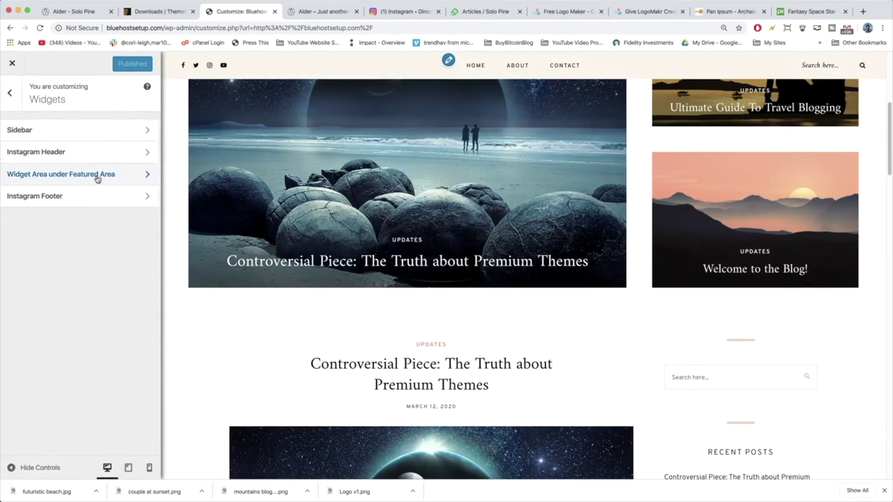
{"action": "left_click", "coordinate": [63, 180]}
{"action": "left_click", "coordinate": [123, 148]}
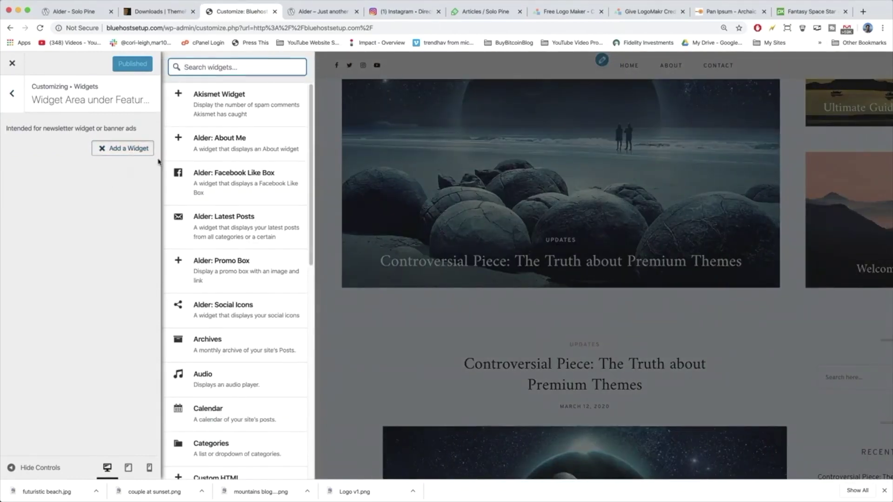
{"action": "scroll", "coordinate": [289, 233], "scroll_direction": "down", "scroll_amount": 4}
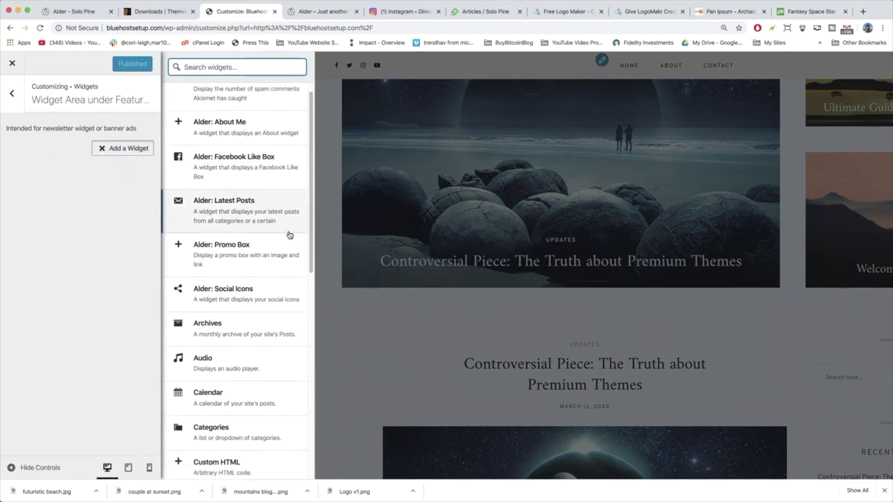
{"action": "scroll", "coordinate": [287, 237], "scroll_direction": "down", "scroll_amount": 6}
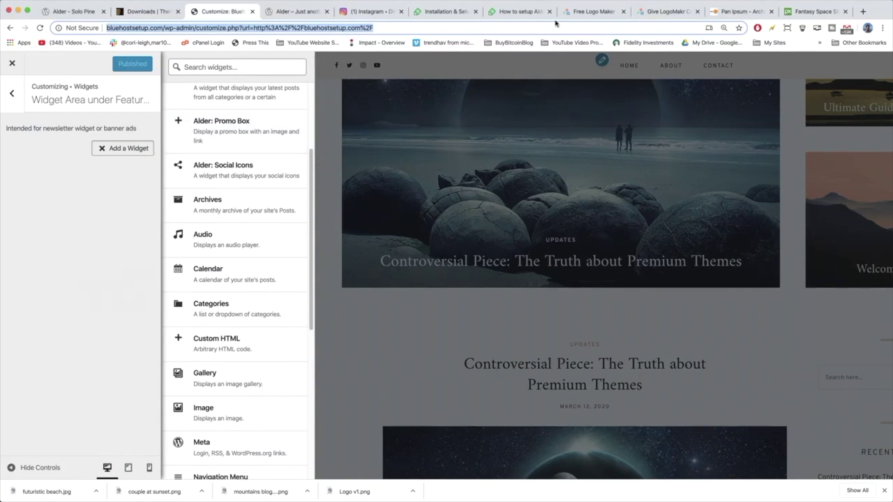
Step: Bring up the 'How to setup Alder's newsletter widget' article and highlight its title and MailChimp for WordPress mention
{"action": "left_click", "coordinate": [508, 14]}
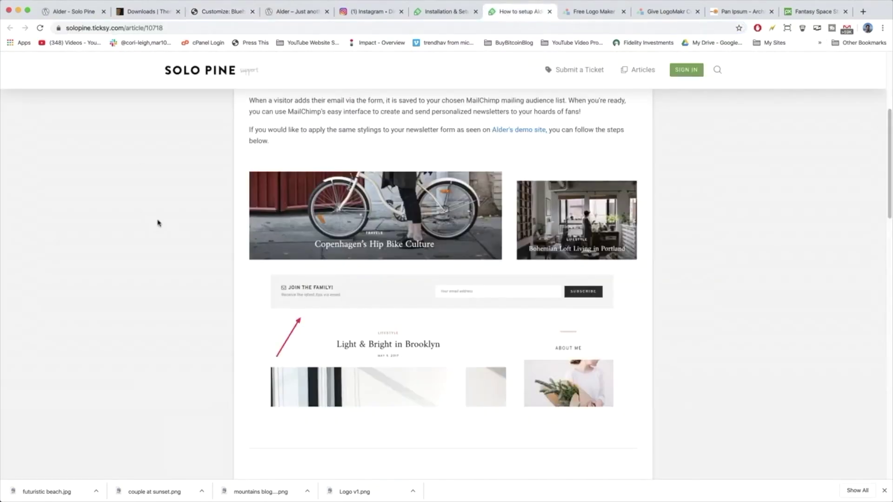
{"action": "scroll", "coordinate": [299, 279], "scroll_direction": "up", "scroll_amount": 5}
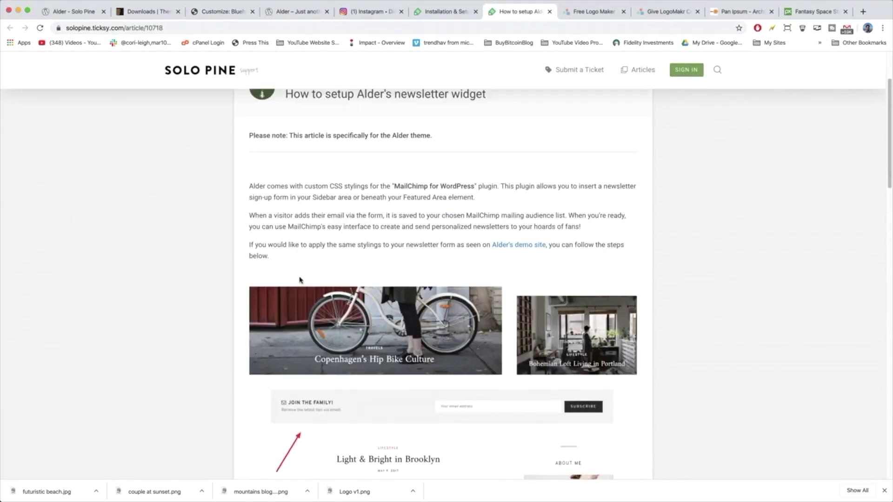
{"action": "left_click_drag", "start_coordinate": [285, 148], "coordinate": [484, 150]}
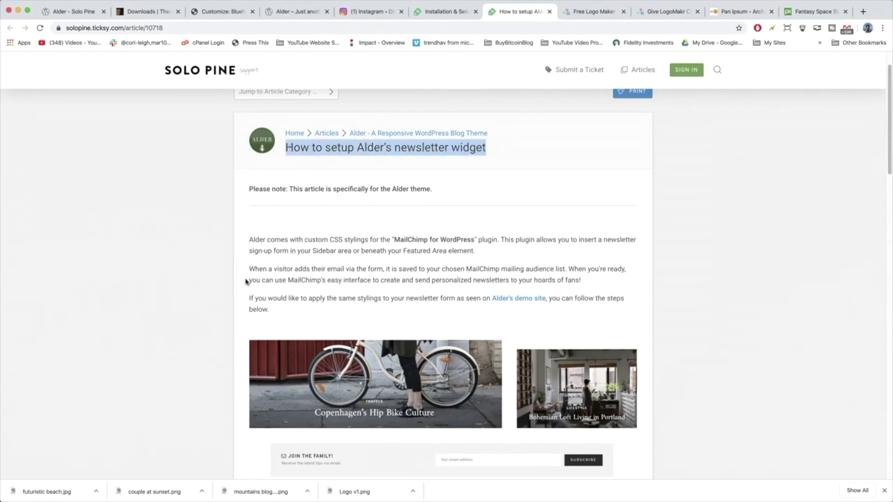
{"action": "double_click", "coordinate": [416, 148]}
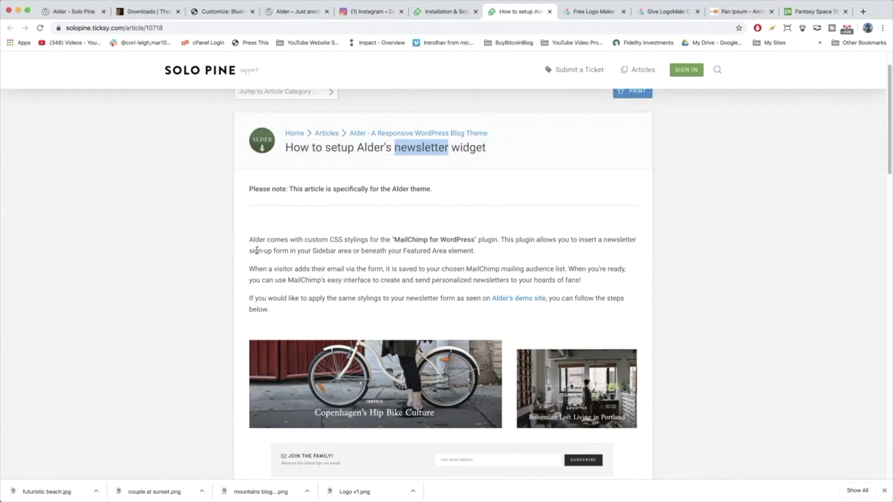
{"action": "left_click_drag", "start_coordinate": [392, 239], "coordinate": [475, 240]}
{"action": "left_click", "coordinate": [490, 249]}
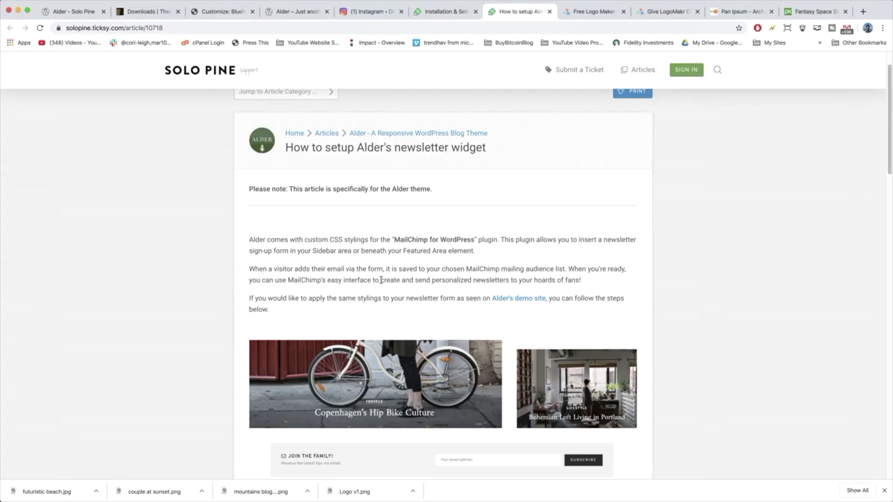
Step: Highlight the intro's notes on the MailChimp audience list, sending newsletters to fans, and stylings
{"action": "left_click_drag", "start_coordinate": [467, 268], "coordinate": [563, 267]}
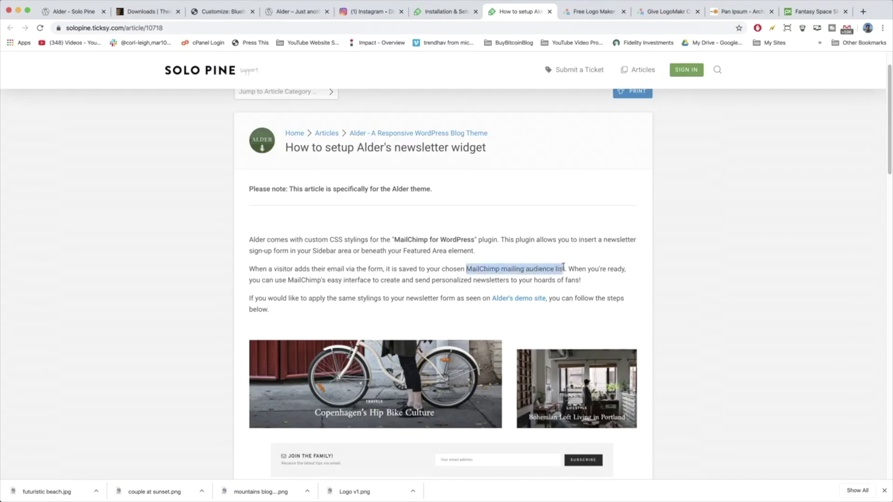
{"action": "left_click", "coordinate": [586, 277]}
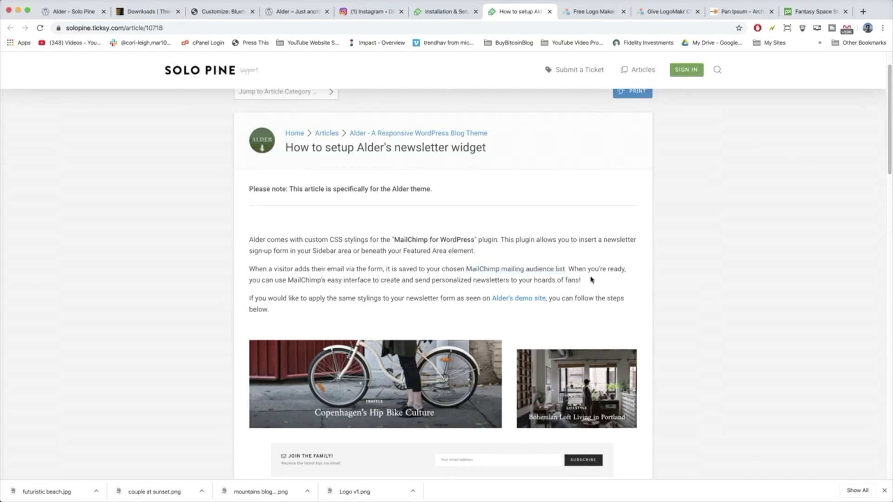
{"action": "left_click_drag", "start_coordinate": [583, 279], "coordinate": [371, 276]}
{"action": "left_click", "coordinate": [326, 278]}
{"action": "scroll", "coordinate": [326, 280], "scroll_direction": "down", "scroll_amount": 1}
{"action": "left_click_drag", "start_coordinate": [302, 281], "coordinate": [395, 280]}
{"action": "left_click", "coordinate": [392, 280]}
{"action": "scroll", "coordinate": [395, 281], "scroll_direction": "down", "scroll_amount": 10}
Step: Go through section 1, highlighting the Audience creation and API Key generation instructions
{"action": "scroll", "coordinate": [398, 282], "scroll_direction": "down", "scroll_amount": 7}
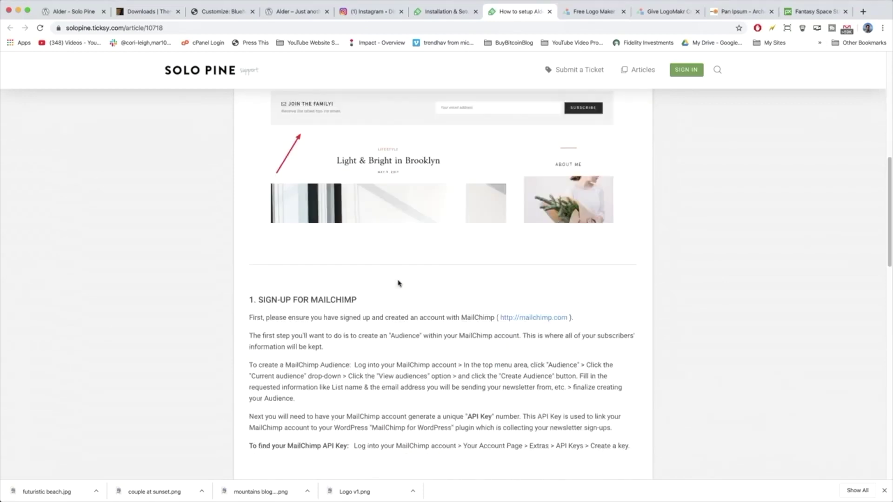
{"action": "scroll", "coordinate": [359, 291], "scroll_direction": "down", "scroll_amount": 1}
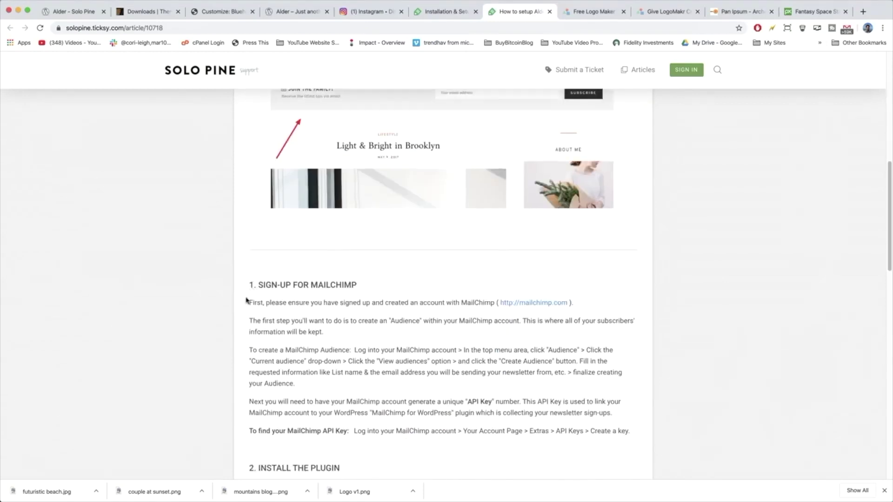
{"action": "left_click_drag", "start_coordinate": [255, 322], "coordinate": [514, 319]}
{"action": "left_click", "coordinate": [514, 321]}
{"action": "left_click_drag", "start_coordinate": [252, 348], "coordinate": [499, 357]}
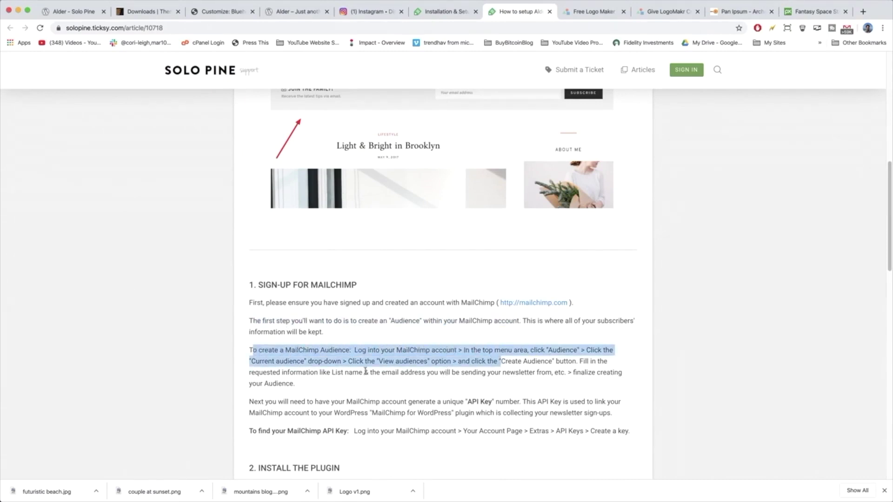
{"action": "left_click", "coordinate": [289, 385]}
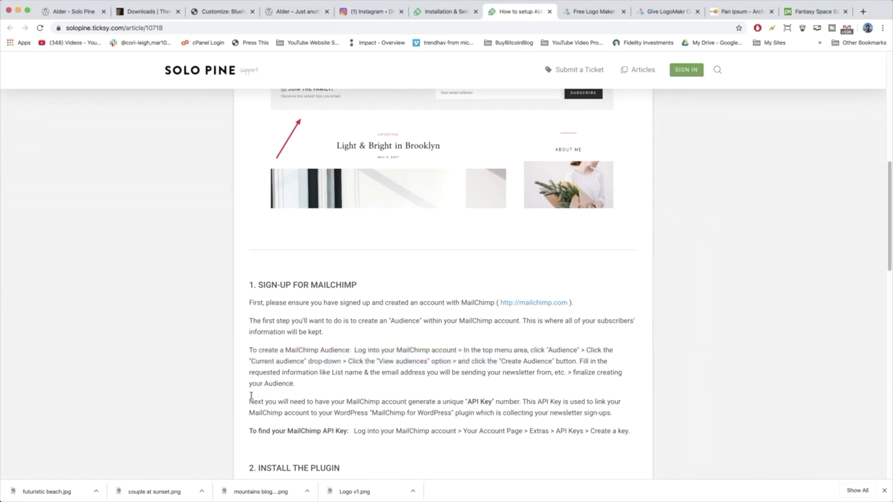
{"action": "left_click_drag", "start_coordinate": [251, 403], "coordinate": [538, 408]}
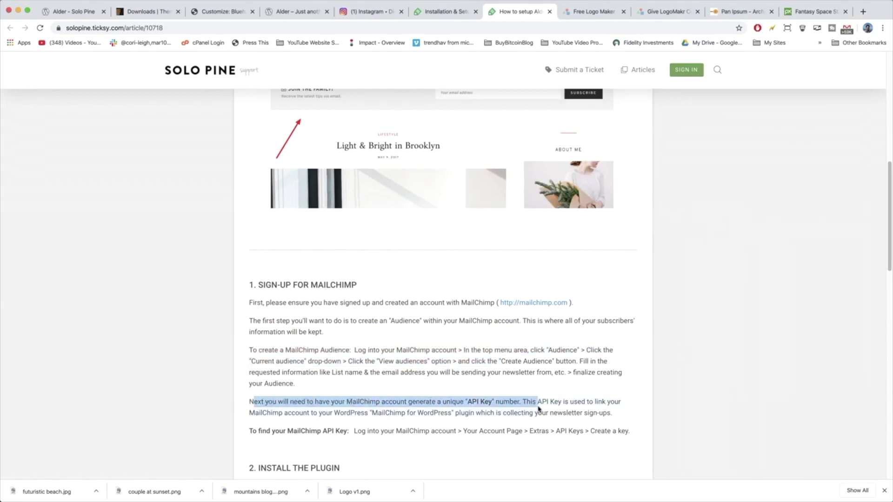
{"action": "left_click", "coordinate": [538, 408]}
{"action": "scroll", "coordinate": [466, 410], "scroll_direction": "down", "scroll_amount": 1}
{"action": "left_click_drag", "start_coordinate": [284, 425], "coordinate": [430, 426]}
{"action": "left_click", "coordinate": [426, 430]}
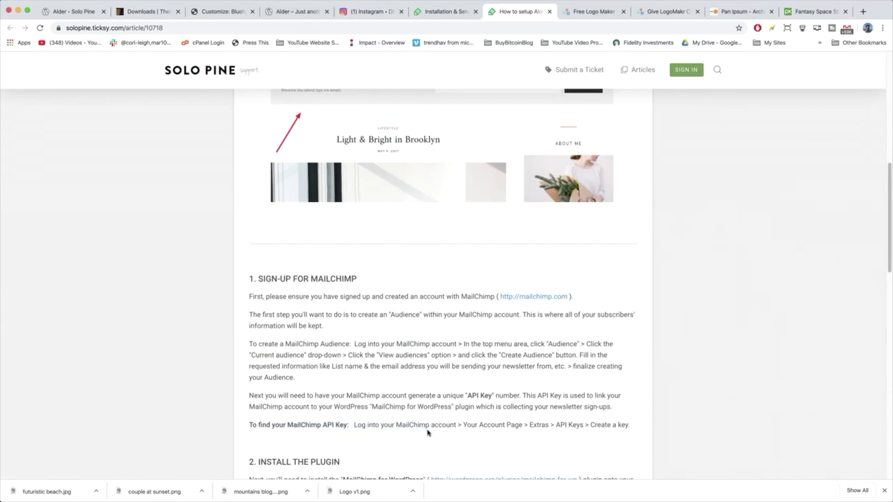
{"action": "scroll", "coordinate": [427, 430], "scroll_direction": "down", "scroll_amount": 4}
Step: Highlight the plugin installation instructions and the path to the MailChimp for WP forms
{"action": "left_click_drag", "start_coordinate": [261, 399], "coordinate": [405, 409]}
{"action": "left_click", "coordinate": [364, 416]}
{"action": "left_click_drag", "start_coordinate": [264, 427], "coordinate": [430, 426]}
{"action": "left_click", "coordinate": [430, 427]}
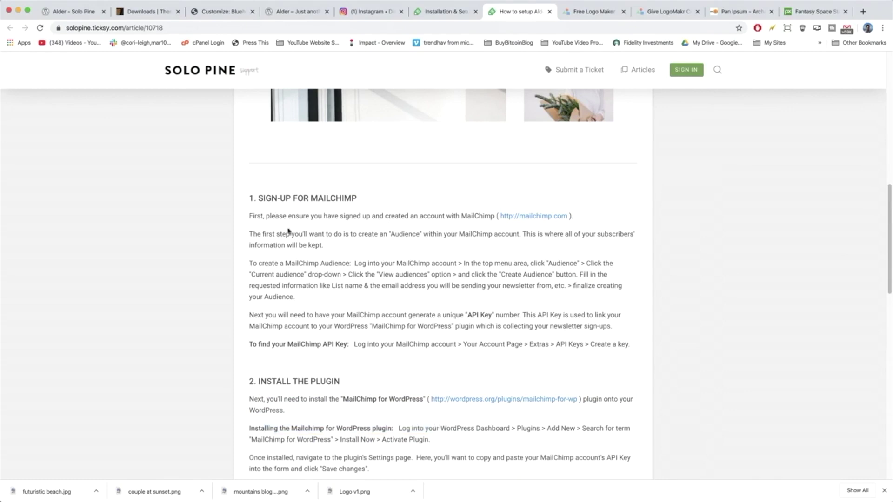
{"action": "scroll", "coordinate": [325, 385], "scroll_direction": "down", "scroll_amount": 6}
{"action": "scroll", "coordinate": [346, 331], "scroll_direction": "down", "scroll_amount": 1}
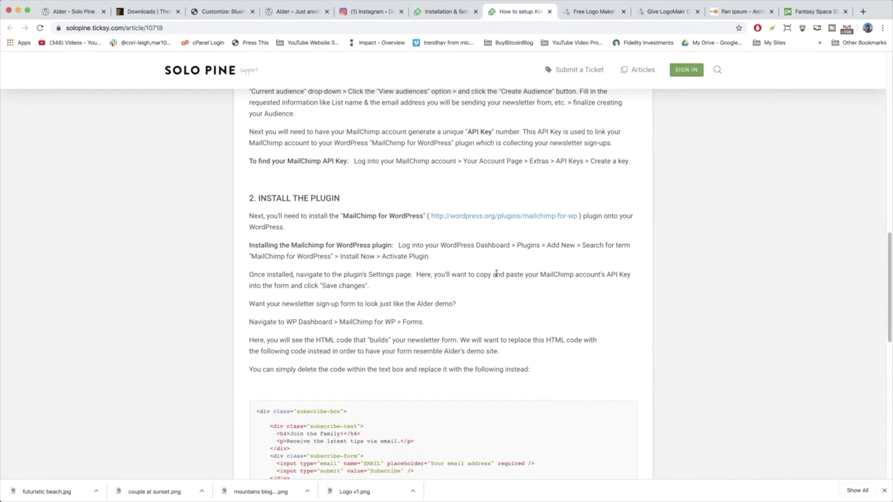
{"action": "left_click_drag", "start_coordinate": [292, 321], "coordinate": [450, 329]}
{"action": "left_click", "coordinate": [451, 326]}
{"action": "scroll", "coordinate": [451, 326], "scroll_direction": "down", "scroll_amount": 6}
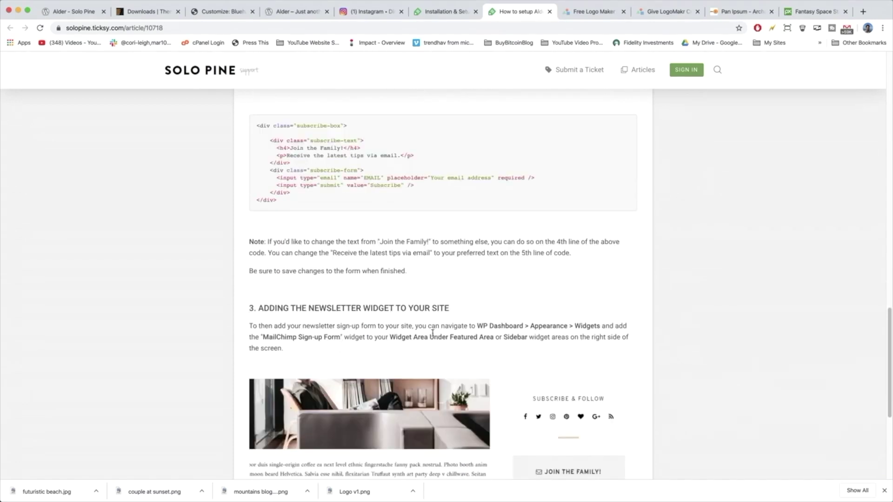
{"action": "scroll", "coordinate": [488, 343], "scroll_direction": "down", "scroll_amount": 4}
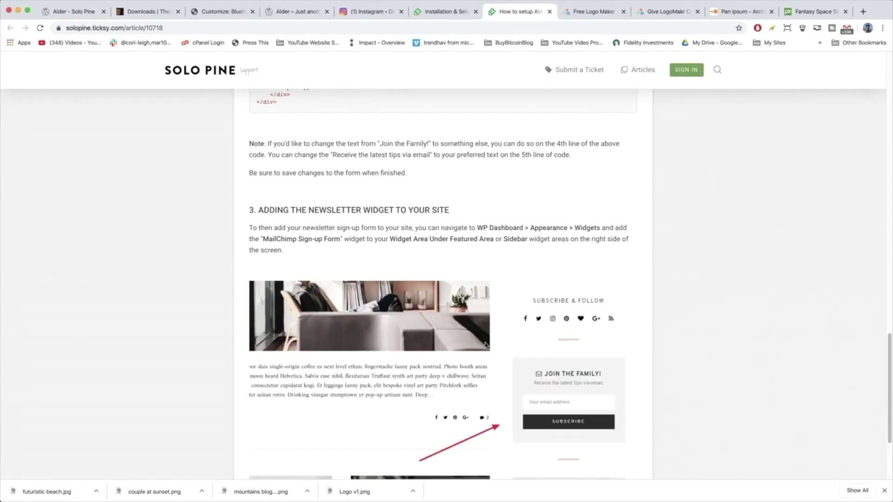
{"action": "scroll", "coordinate": [467, 357], "scroll_direction": "up", "scroll_amount": 13}
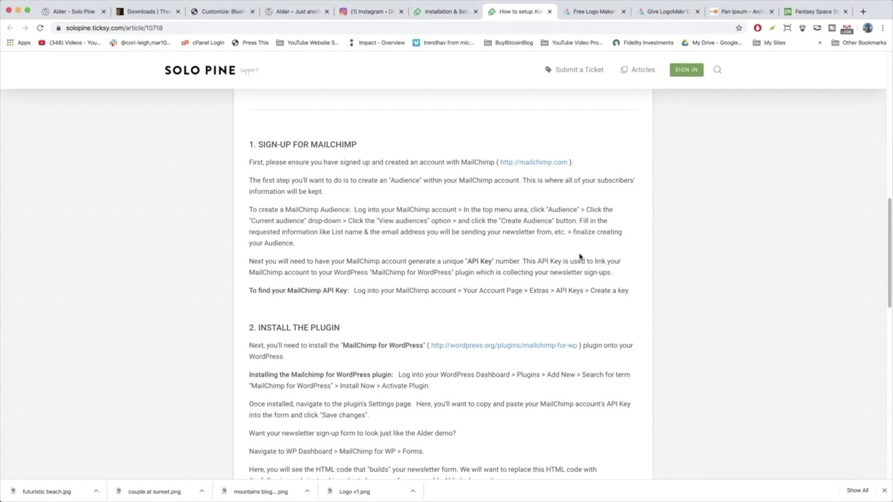
{"action": "left_click_drag", "start_coordinate": [614, 273], "coordinate": [369, 271]}
{"action": "left_click", "coordinate": [394, 270]}
{"action": "left_click_drag", "start_coordinate": [534, 274], "coordinate": [339, 273]}
{"action": "left_click", "coordinate": [325, 272]}
{"action": "left_click", "coordinate": [863, 11]}
Step: Load mailchimp.com, accept the cookie notice, and start a free account sign-up
{"action": "type", "text": "mailchimp.com"}
{"action": "key", "text": "Return"}
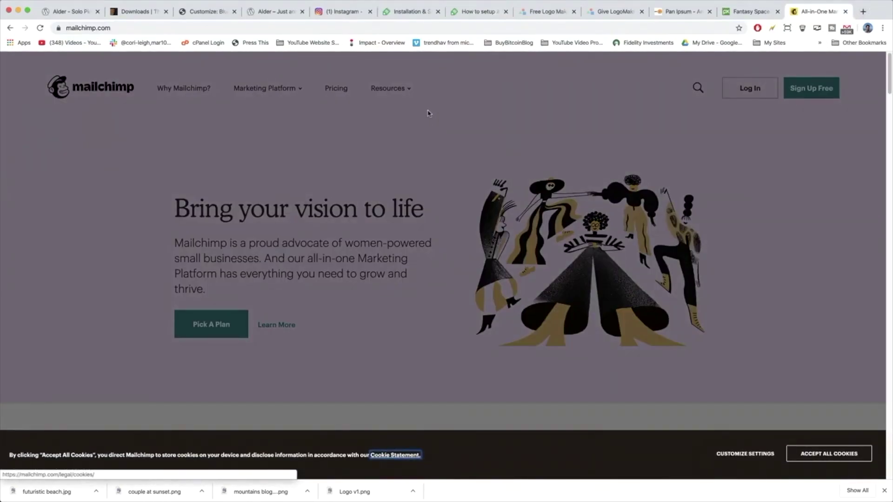
{"action": "left_click", "coordinate": [829, 453]}
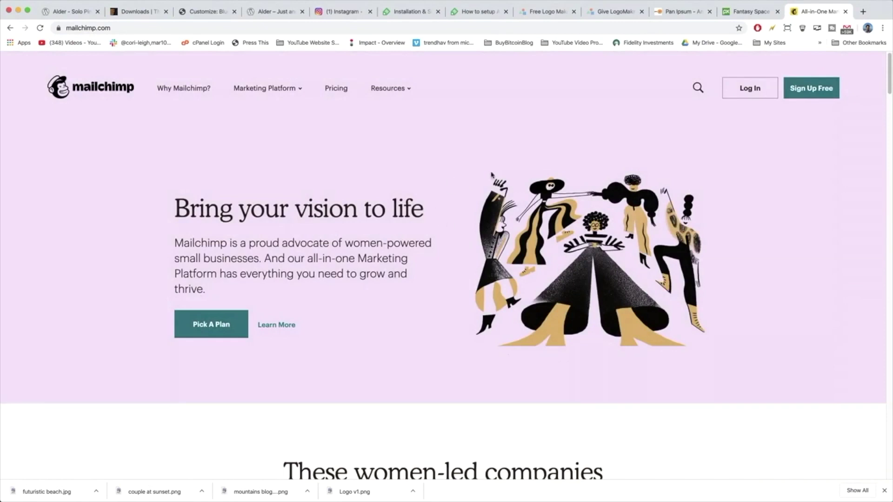
{"action": "left_click", "coordinate": [805, 92]}
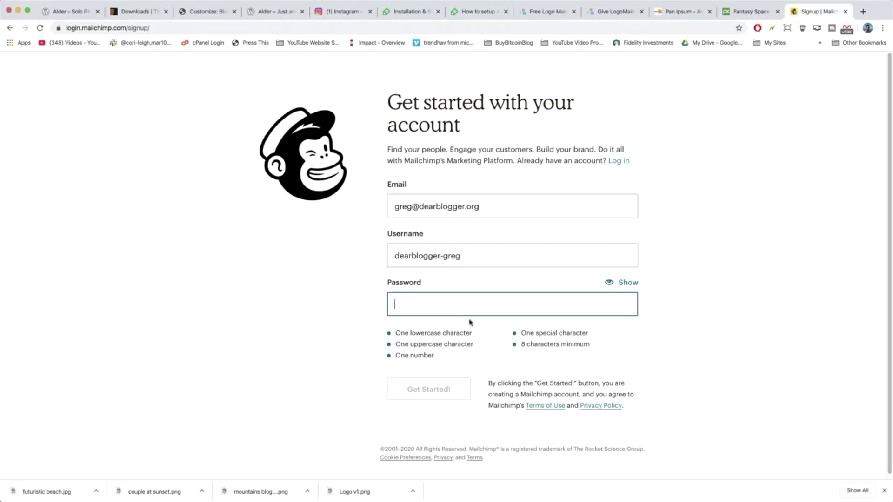
Step: Complete the password, enter a shorter username, and submit the sign-up form
{"action": "type", "text": "••••••••••••"}
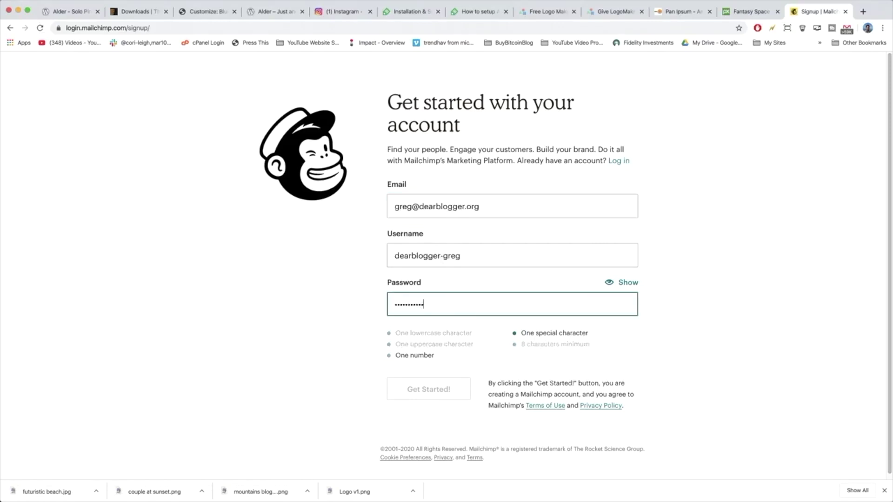
{"action": "type", "text": "•"}
{"action": "key", "text": "shift+Tab"}
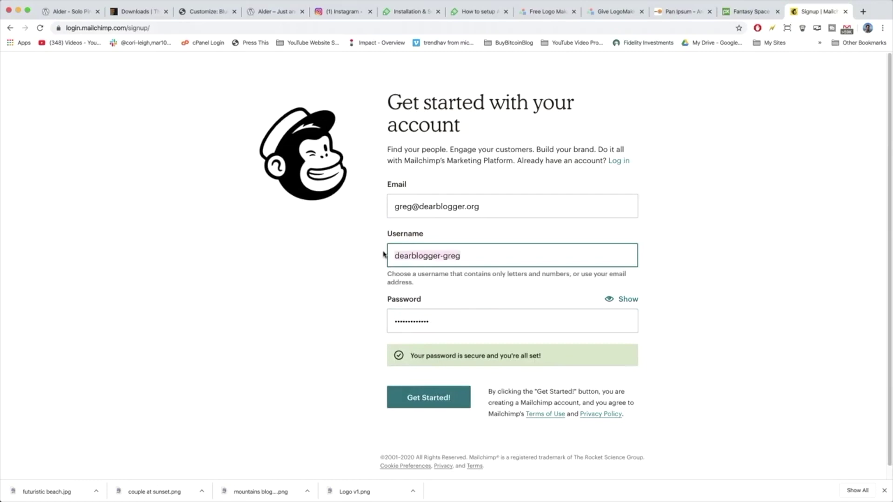
{"action": "type", "text": "dearblogger"}
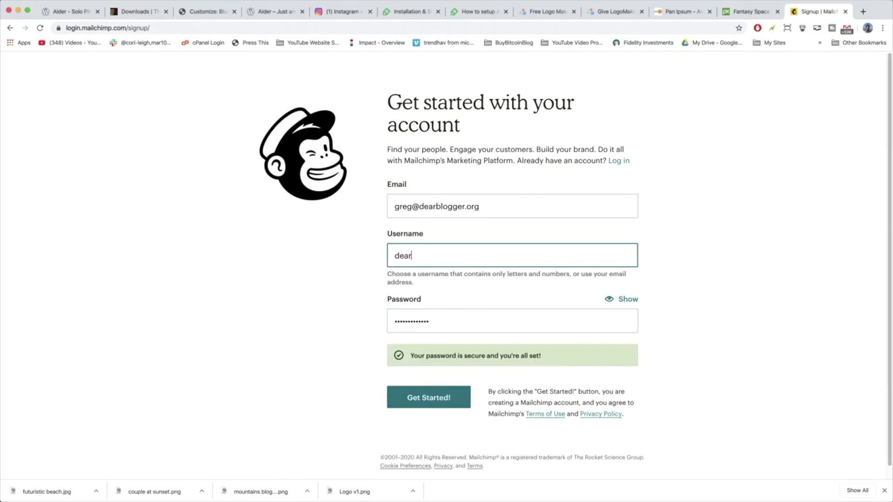
{"action": "left_click", "coordinate": [436, 398]}
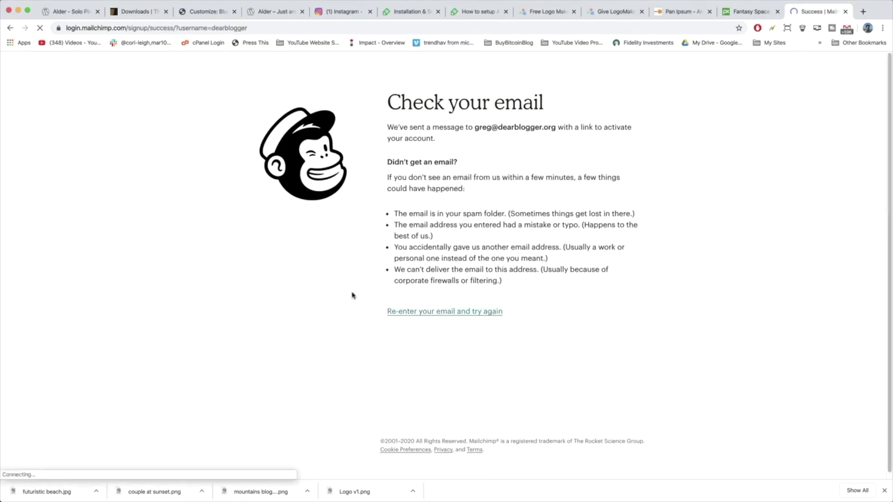
{"action": "left_click", "coordinate": [863, 11]}
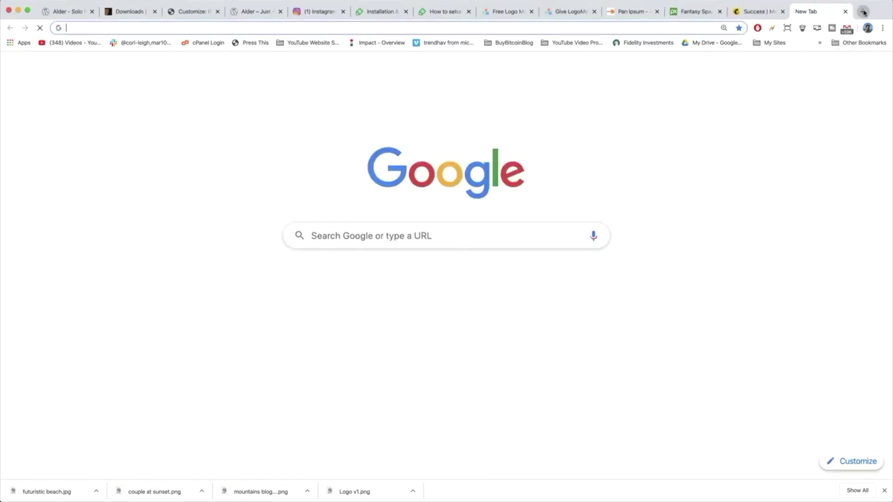
Step: In Gmail, mark the Mailchimp activation email Not spam, open it from Inbox, and activate the account
{"action": "type", "text": "gm"}
{"action": "key", "text": "Return"}
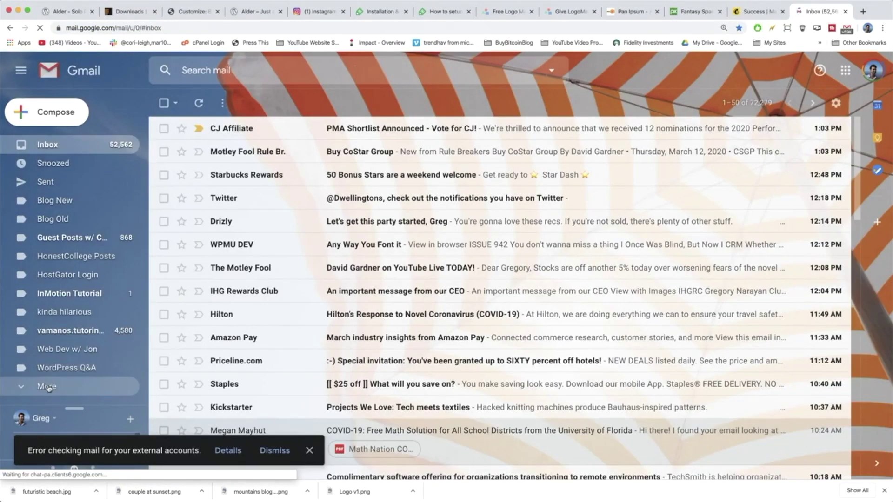
{"action": "left_click", "coordinate": [46, 386]}
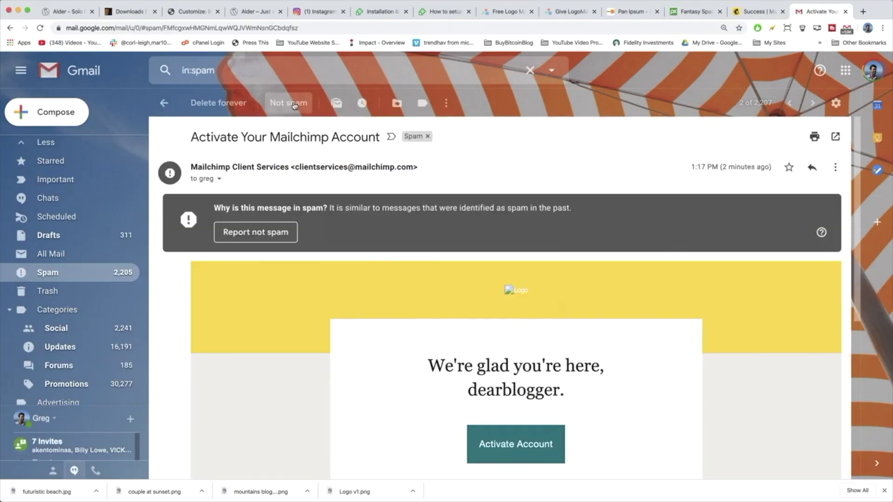
{"action": "left_click", "coordinate": [294, 105]}
{"action": "scroll", "coordinate": [79, 154], "scroll_direction": "up", "scroll_amount": 5}
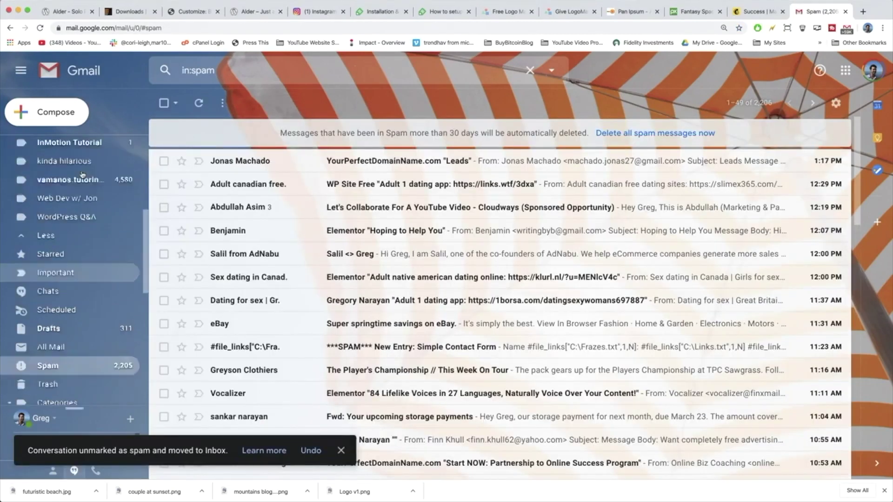
{"action": "left_click", "coordinate": [47, 144]}
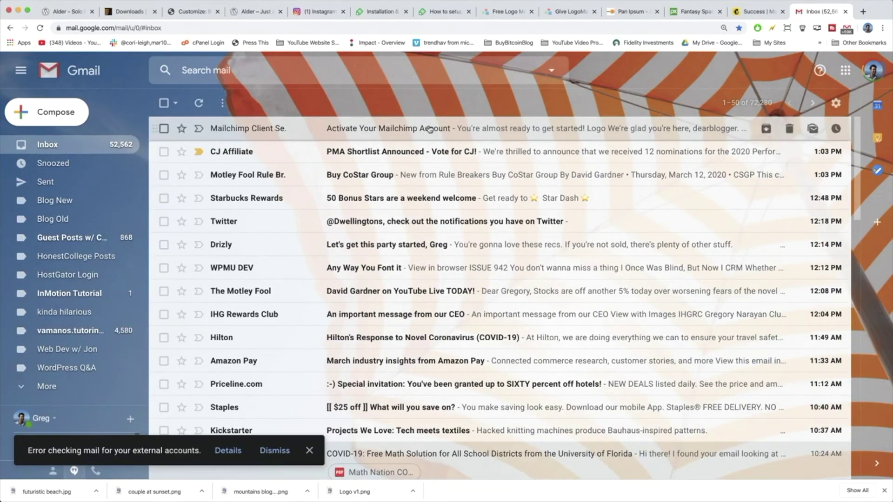
{"action": "left_click", "coordinate": [380, 128]}
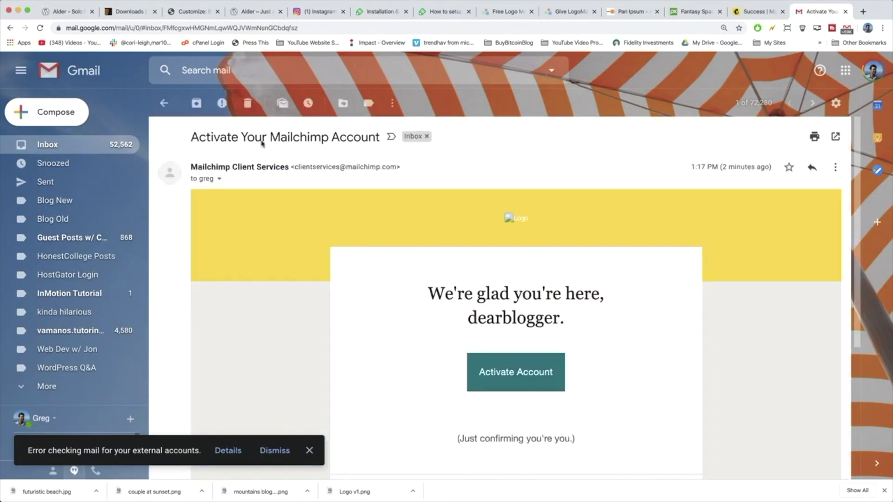
{"action": "left_click", "coordinate": [555, 366]}
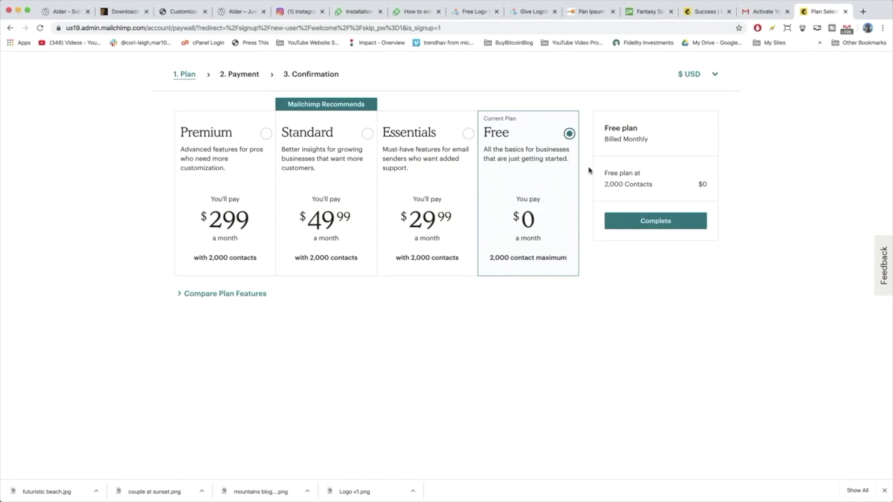
Step: Keep the Free plan and enter the account holder's name and the business name DearBlogger
{"action": "left_click", "coordinate": [662, 226]}
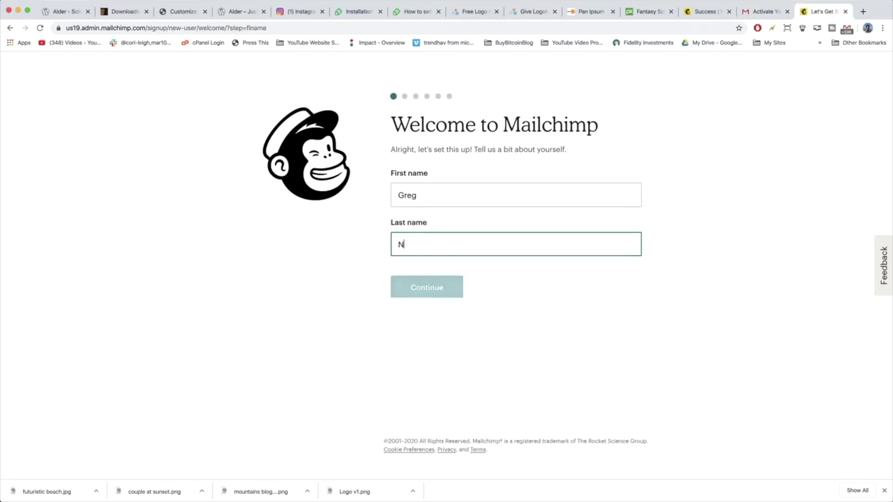
{"action": "type", "text": "arayan"}
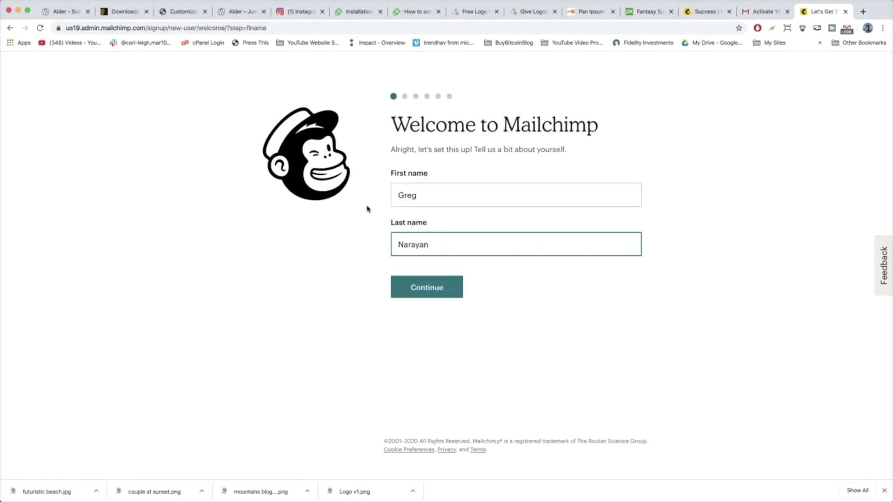
{"action": "left_click", "coordinate": [418, 286]}
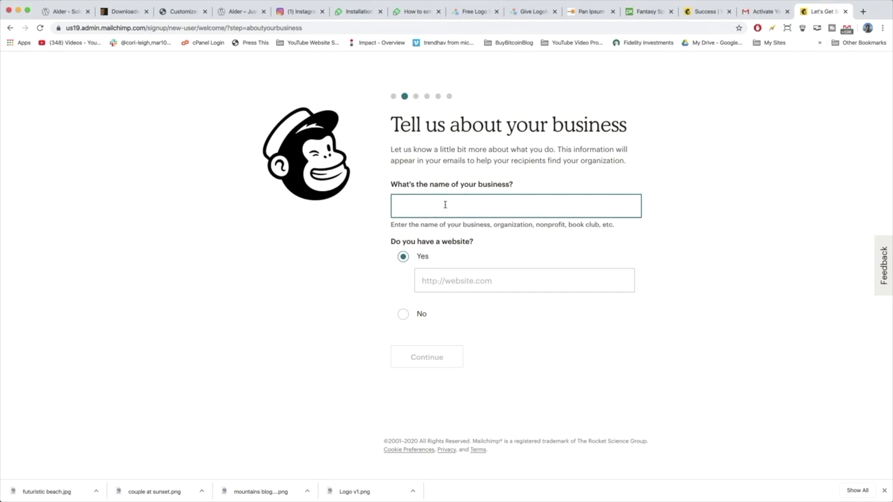
{"action": "type", "text": "DearBlogger"}
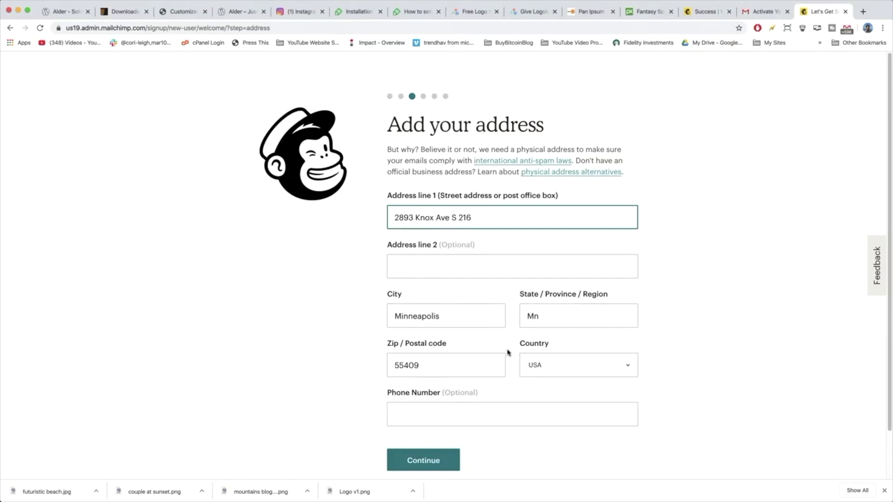
Step: Answer No to having subscribers, skip social and bookings, and finish onboarding with Let's Go!
{"action": "left_click", "coordinate": [396, 231]}
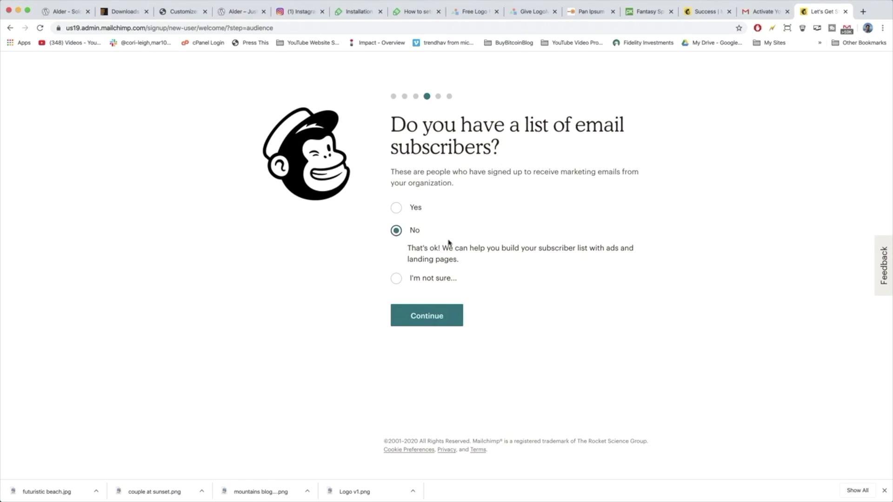
{"action": "left_click", "coordinate": [437, 324]}
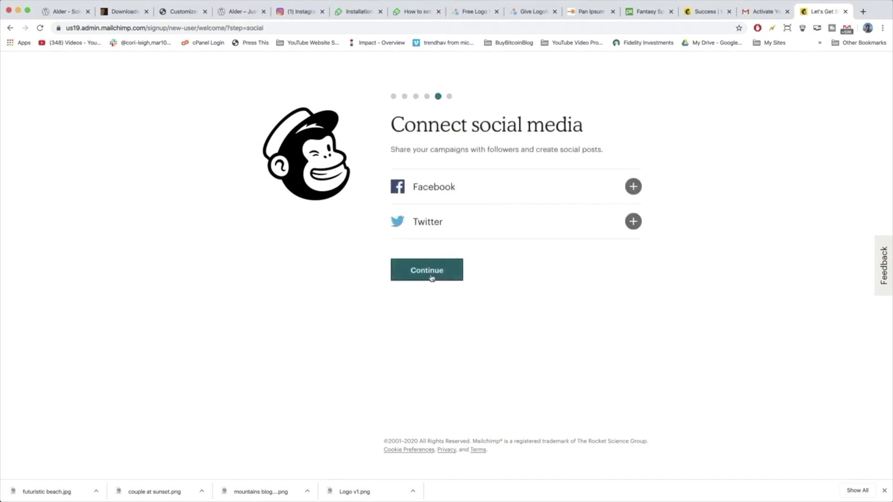
{"action": "left_click", "coordinate": [453, 273]}
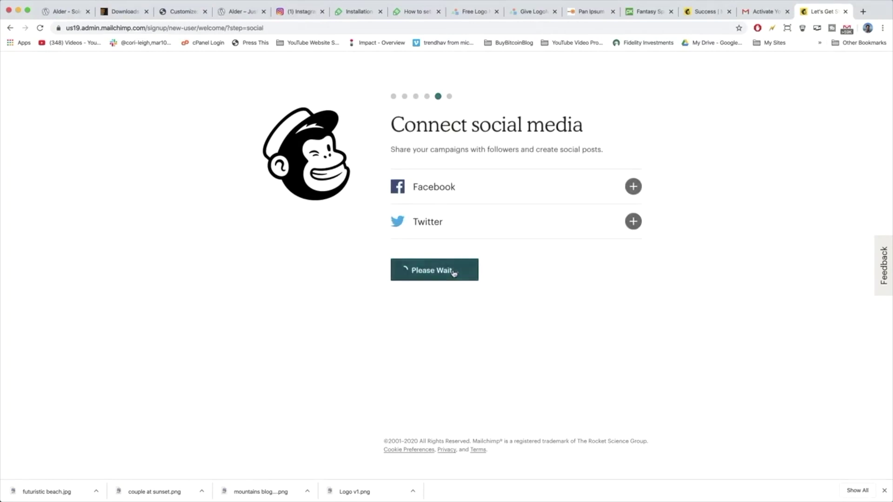
{"action": "left_click", "coordinate": [450, 254]}
{"action": "left_click", "coordinate": [435, 243]}
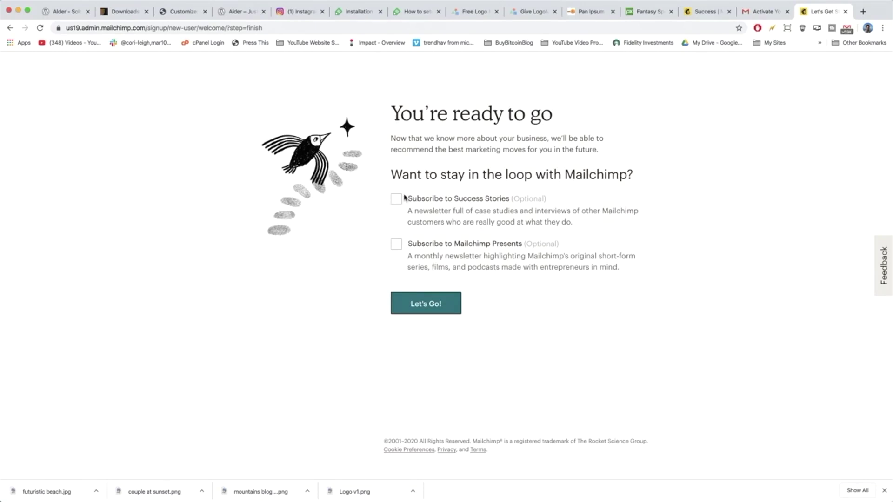
{"action": "left_click", "coordinate": [430, 304]}
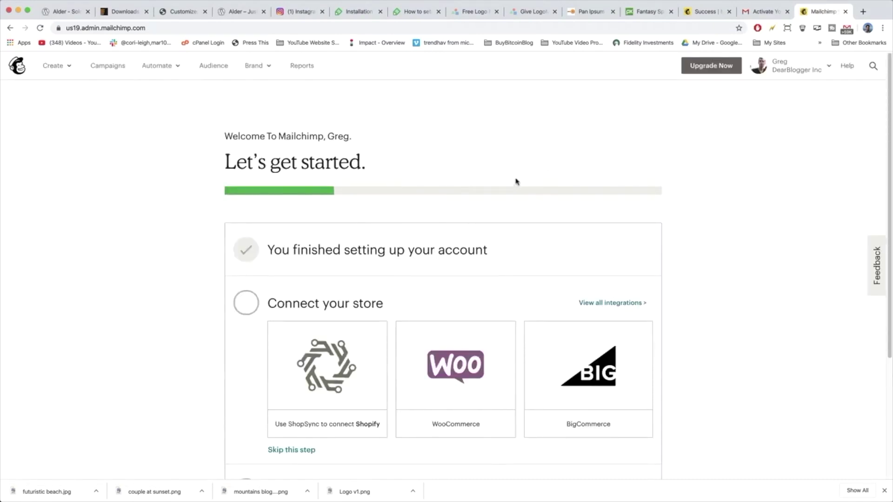
{"action": "left_click", "coordinate": [241, 12]}
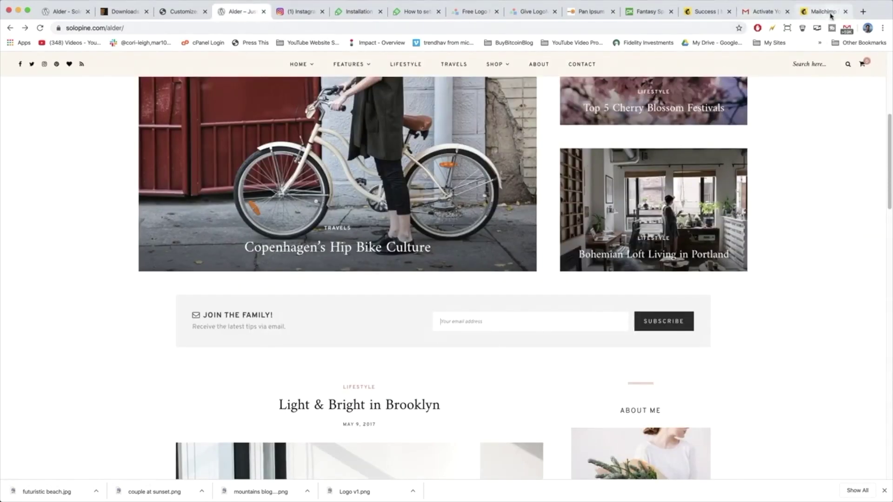
Step: View the audiences list with DearBlogger Inc, then open the Mailchimp account overview
{"action": "left_click", "coordinate": [830, 13]}
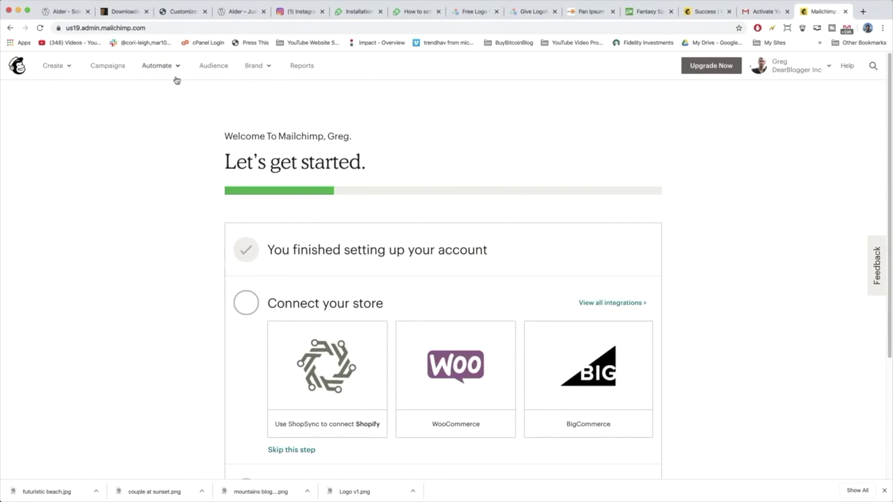
{"action": "left_click", "coordinate": [212, 67]}
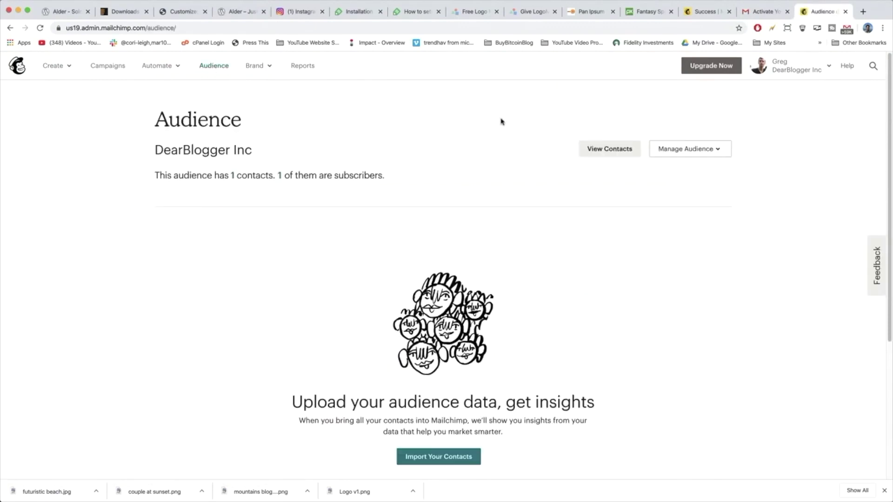
{"action": "left_click", "coordinate": [720, 150]}
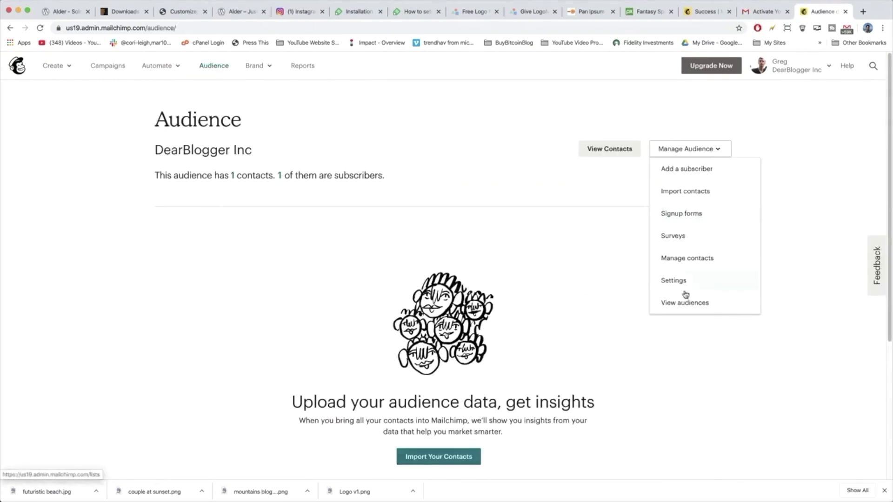
{"action": "left_click", "coordinate": [692, 305]}
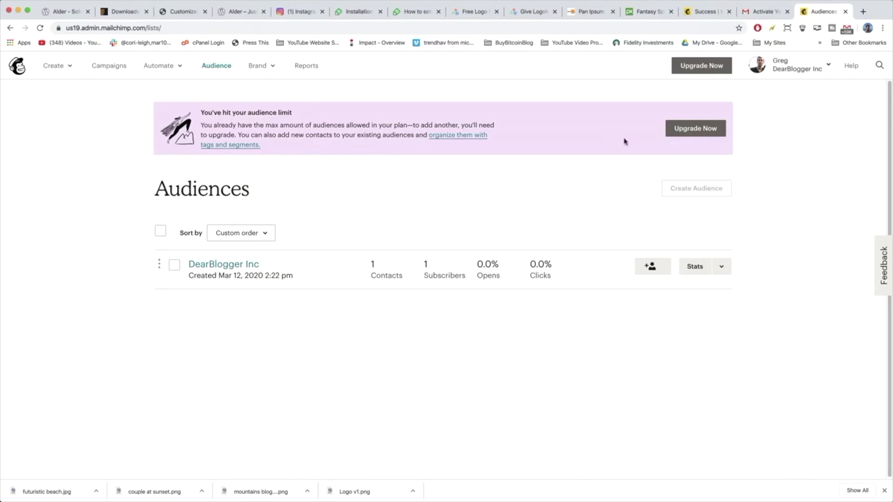
{"action": "left_click", "coordinate": [817, 68]}
{"action": "left_click", "coordinate": [761, 185]}
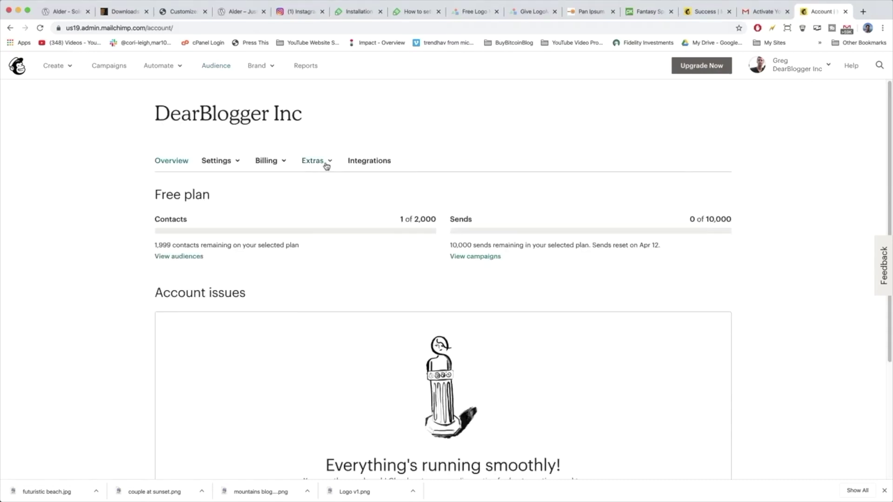
Step: Generate a new Mailchimp API key on the account's API keys page
{"action": "left_click", "coordinate": [325, 165]}
{"action": "left_click", "coordinate": [322, 205]}
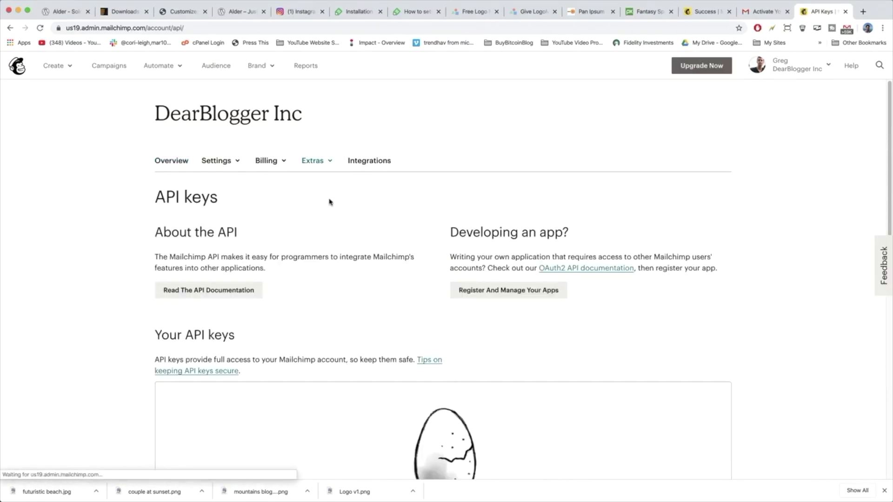
{"action": "scroll", "coordinate": [412, 218], "scroll_direction": "down", "scroll_amount": 4}
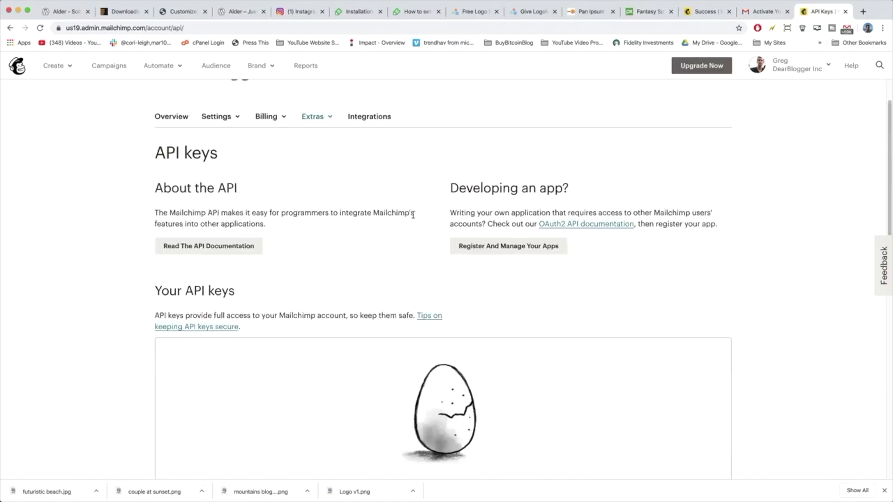
{"action": "scroll", "coordinate": [415, 217], "scroll_direction": "down", "scroll_amount": 2}
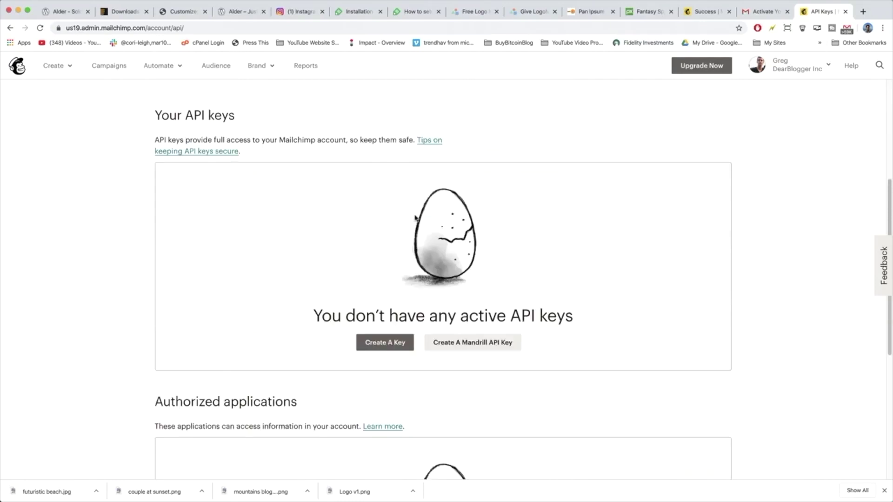
{"action": "left_click", "coordinate": [377, 326]}
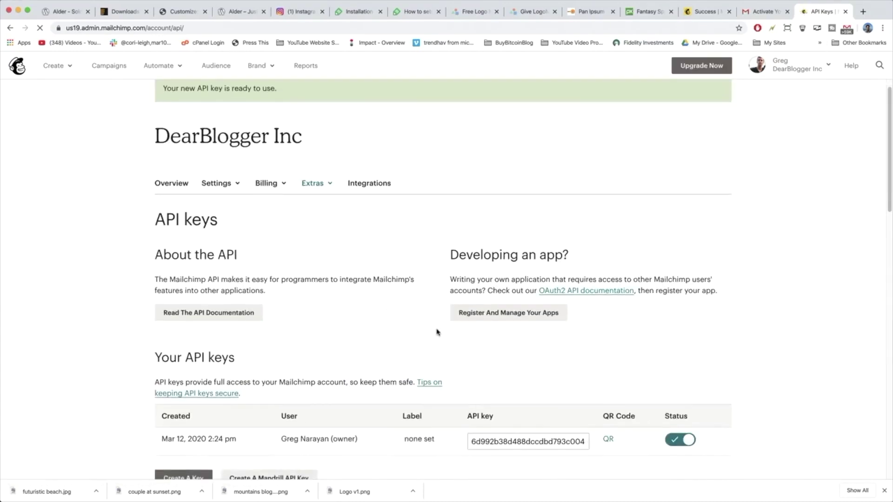
Step: Copy the new API key and return to the Solo Pine setup article
{"action": "scroll", "coordinate": [353, 329], "scroll_direction": "down", "scroll_amount": 2}
{"action": "scroll", "coordinate": [279, 346], "scroll_direction": "down", "scroll_amount": 2}
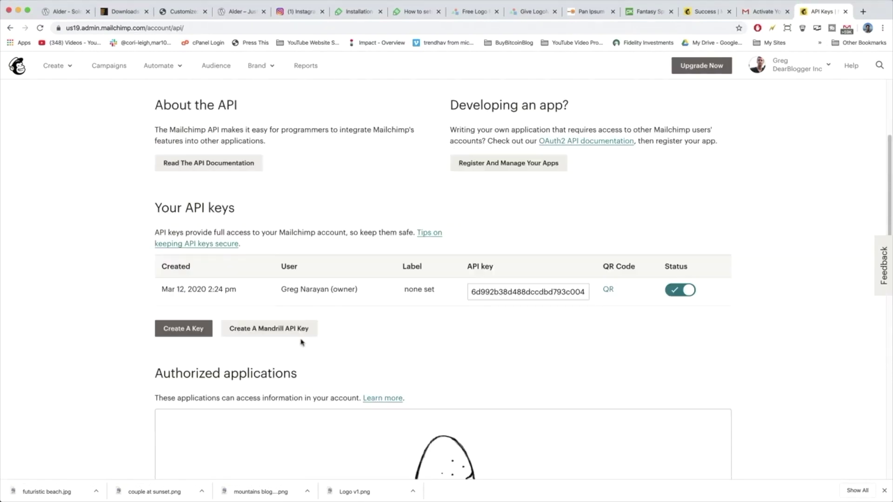
{"action": "triple_click", "coordinate": [522, 291]}
{"action": "right_click", "coordinate": [522, 292]}
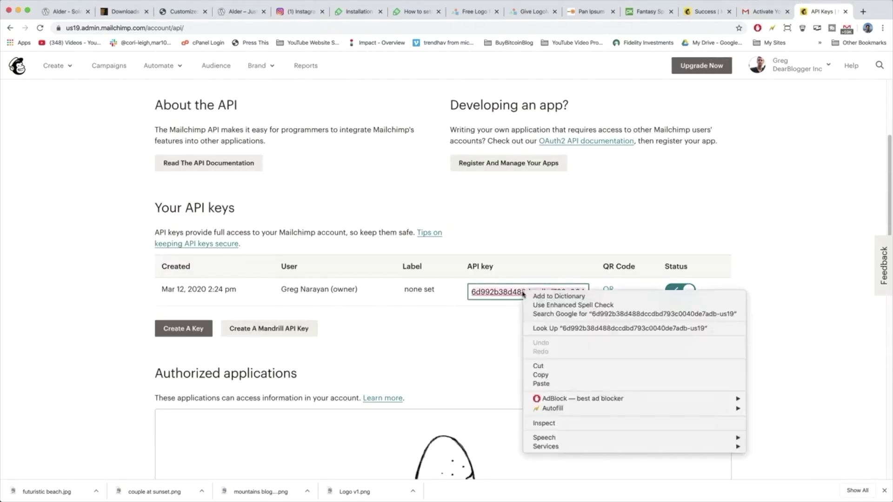
{"action": "left_click", "coordinate": [546, 379]}
{"action": "left_click_drag", "start_coordinate": [472, 291], "coordinate": [585, 291]}
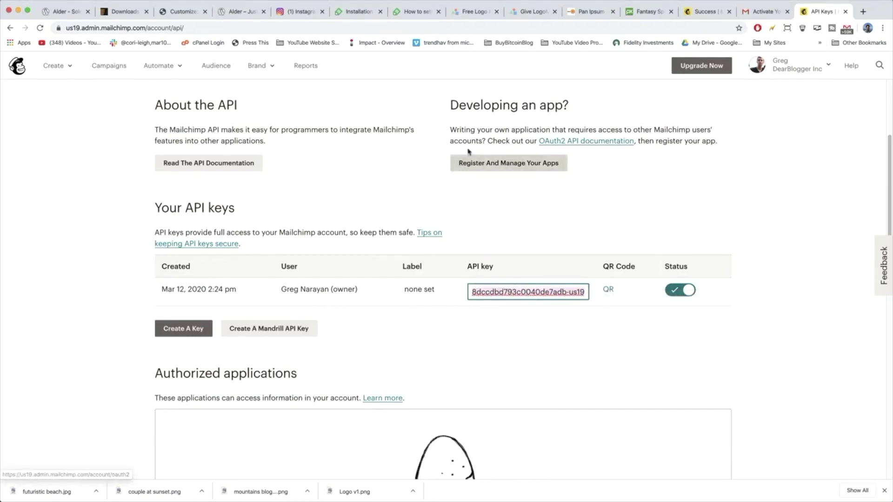
{"action": "left_click", "coordinate": [408, 14]}
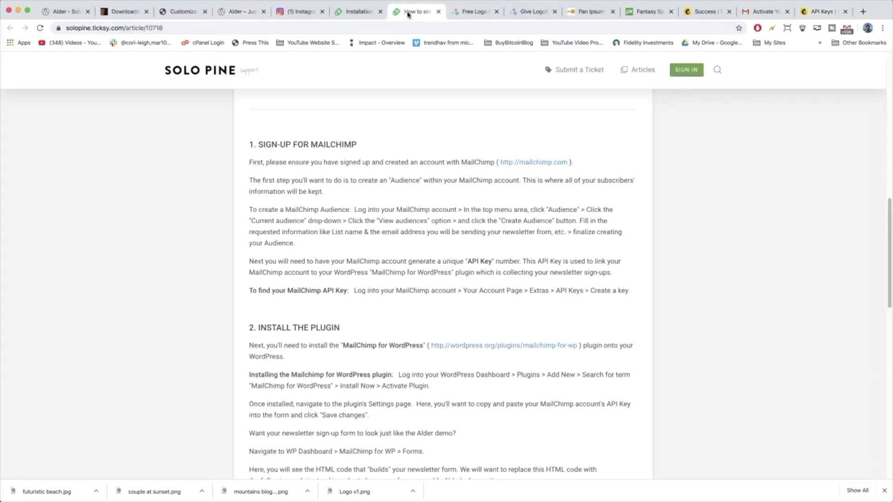
Step: Leave the Customizer for the WordPress dashboard and go to Plugins > Add New
{"action": "left_click", "coordinate": [183, 13]}
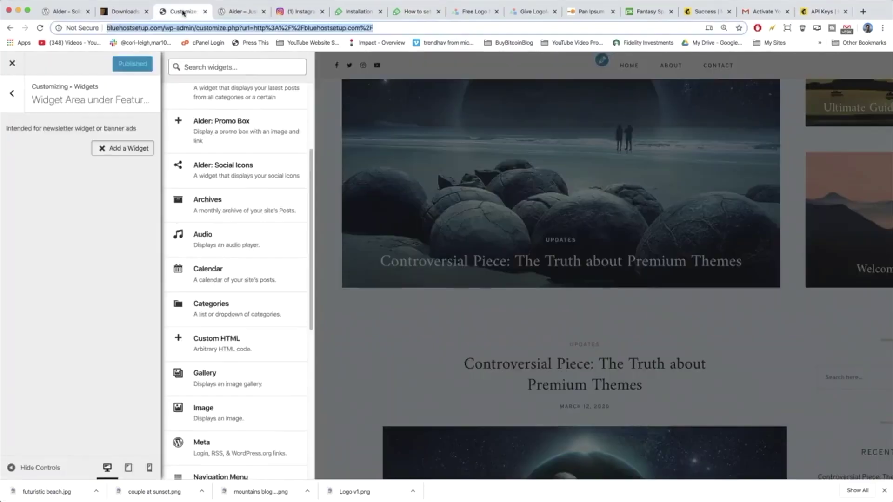
{"action": "left_click", "coordinate": [10, 67]}
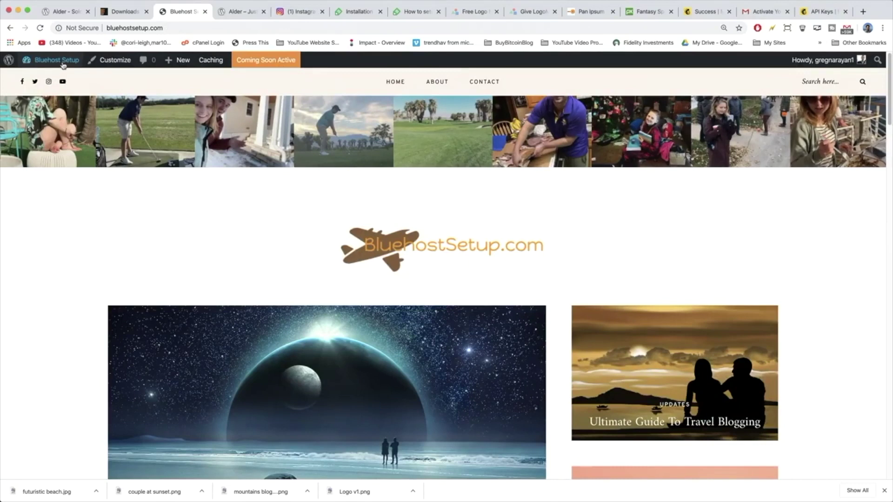
{"action": "mouse_move", "coordinate": [63, 65]}
{"action": "left_click", "coordinate": [62, 65]}
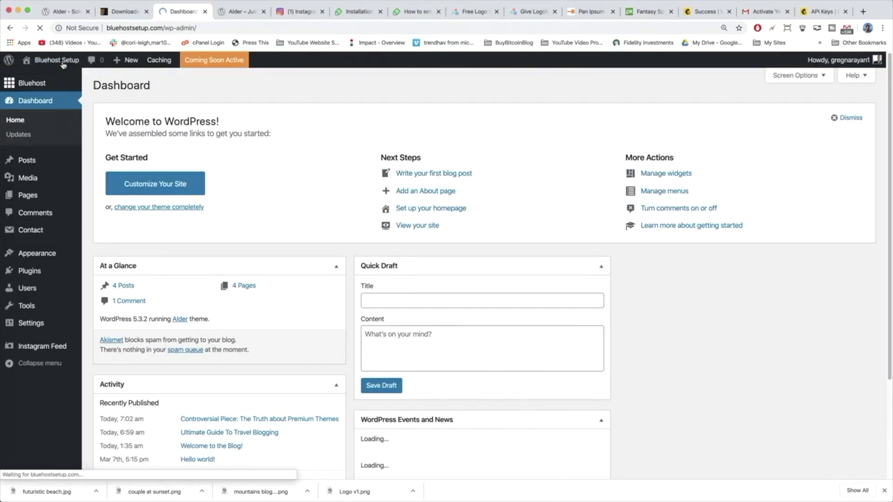
{"action": "mouse_move", "coordinate": [29, 271]}
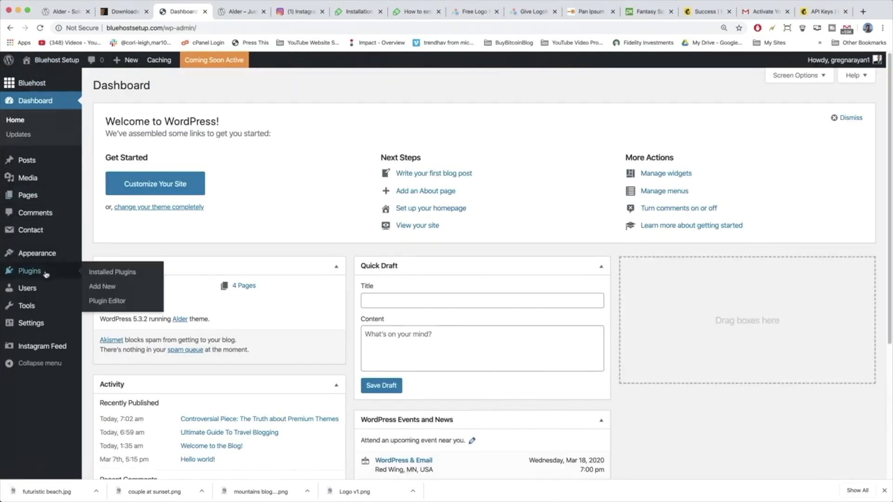
{"action": "left_click", "coordinate": [110, 287]}
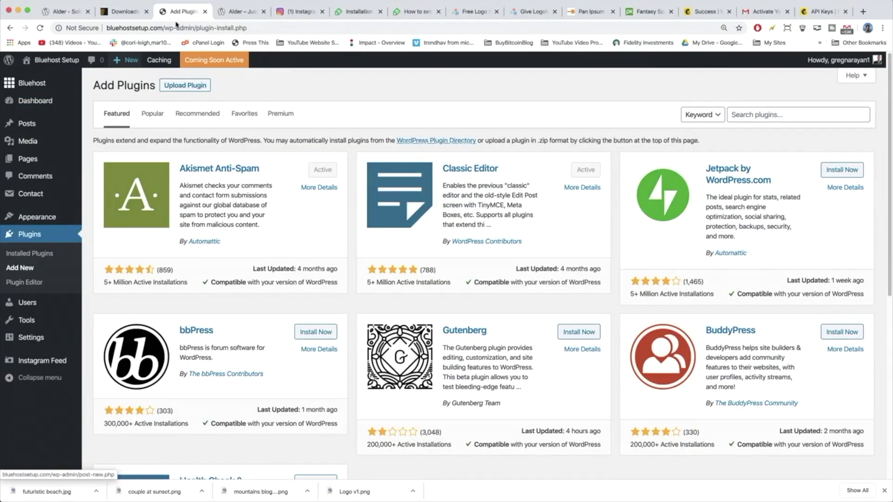
Step: Search 'mailchimp for wp', then install and activate MC4WP: Mailchimp for WordPress
{"action": "left_click", "coordinate": [749, 114]}
{"action": "type", "text": "mailchimp"}
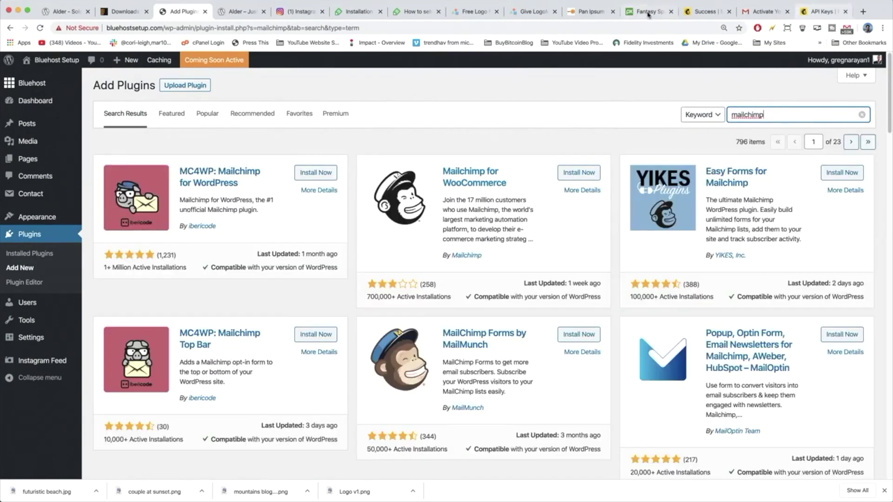
{"action": "left_click", "coordinate": [417, 12]}
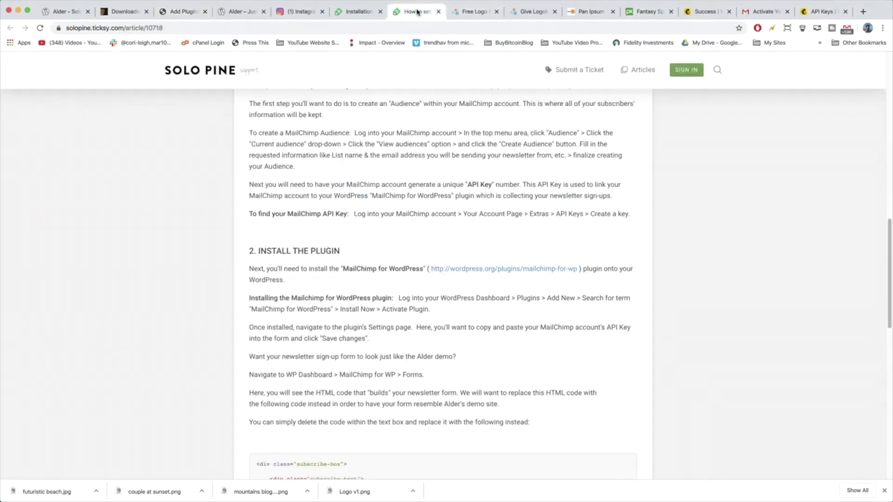
{"action": "left_click", "coordinate": [179, 13]}
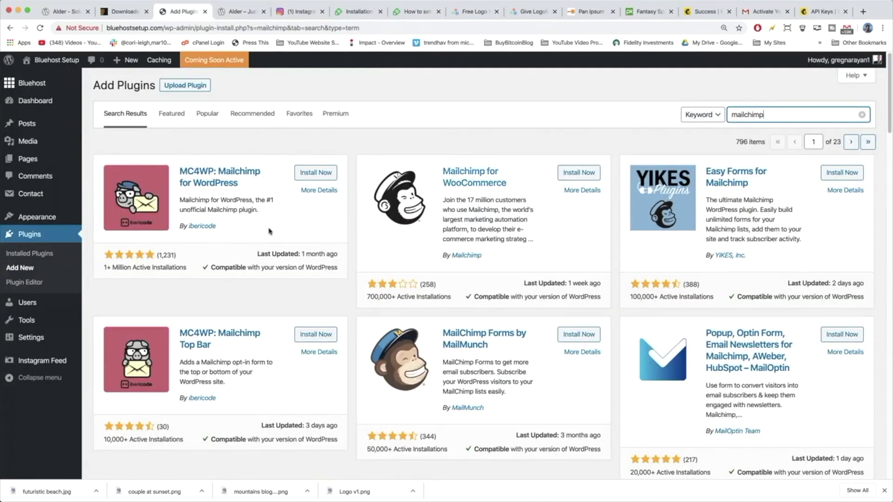
{"action": "type", "text": "for wp"}
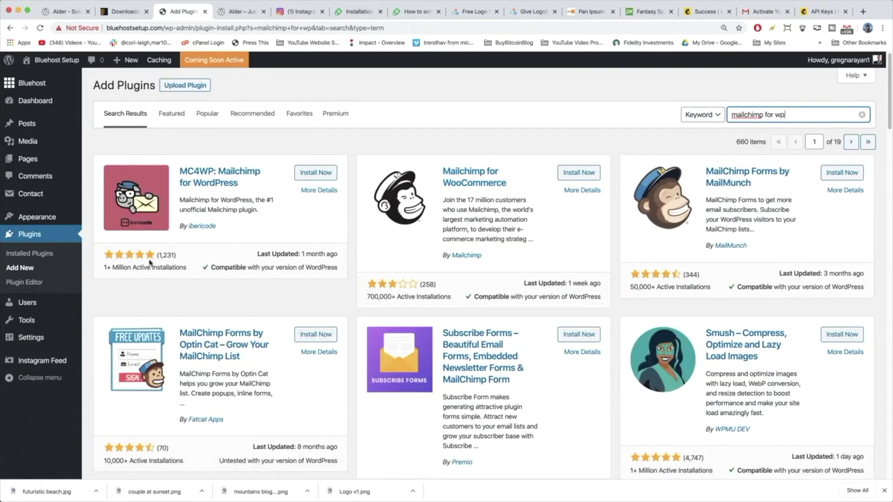
{"action": "left_click", "coordinate": [313, 173]}
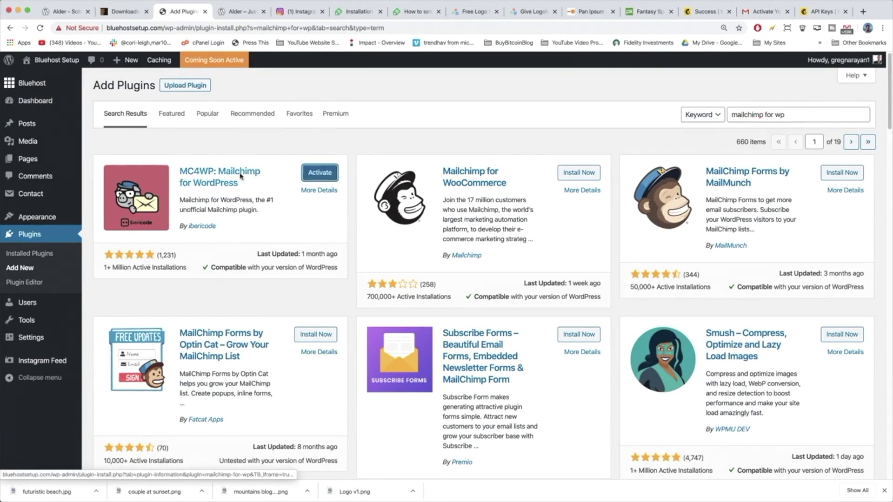
{"action": "left_click", "coordinate": [320, 174]}
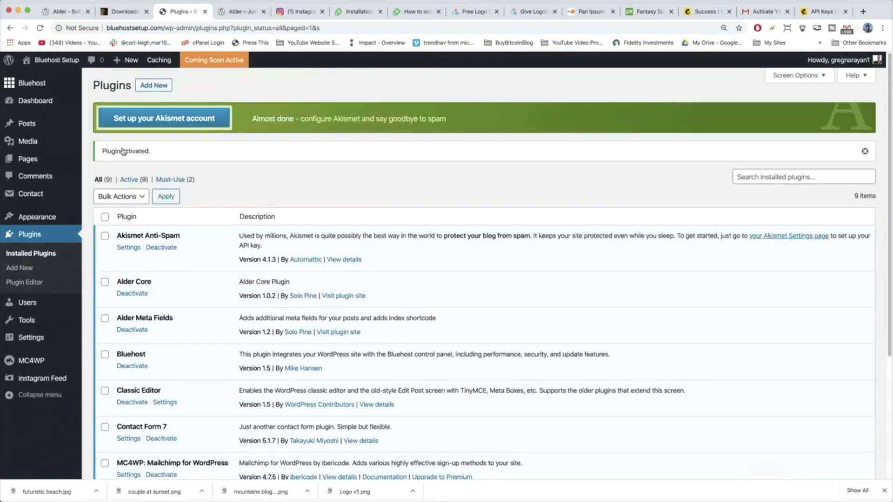
Step: Paste the Mailchimp API key into MC4WP's settings and save, so the DearBlogger Inc list is detected
{"action": "scroll", "coordinate": [193, 282], "scroll_direction": "down", "scroll_amount": 3}
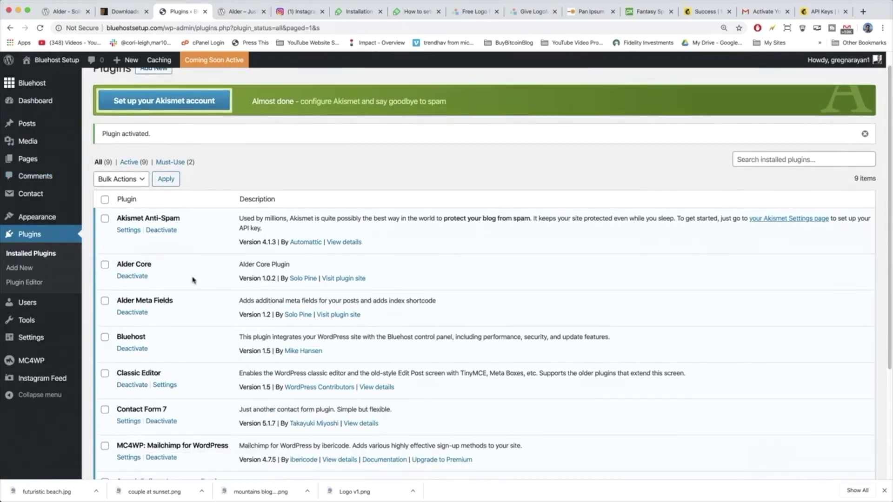
{"action": "scroll", "coordinate": [197, 278], "scroll_direction": "down", "scroll_amount": 4}
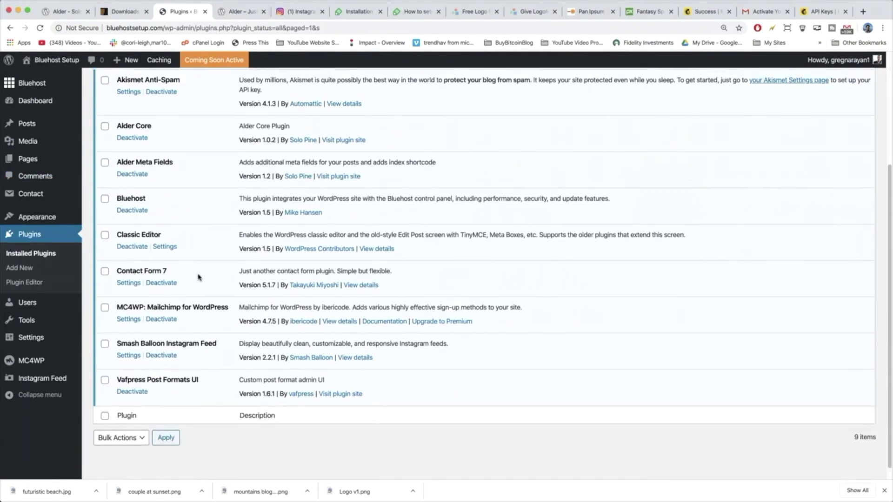
{"action": "left_click", "coordinate": [131, 324]}
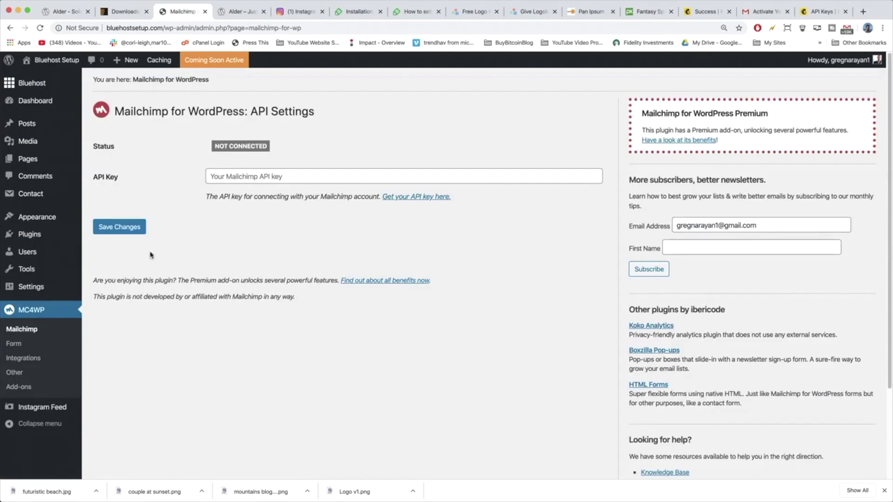
{"action": "left_click", "coordinate": [235, 175]}
{"action": "right_click", "coordinate": [236, 175]}
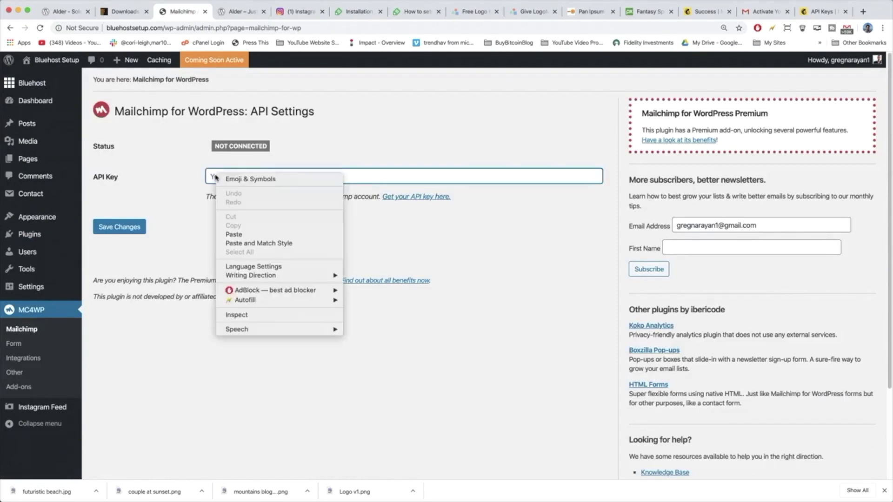
{"action": "left_click", "coordinate": [234, 234]}
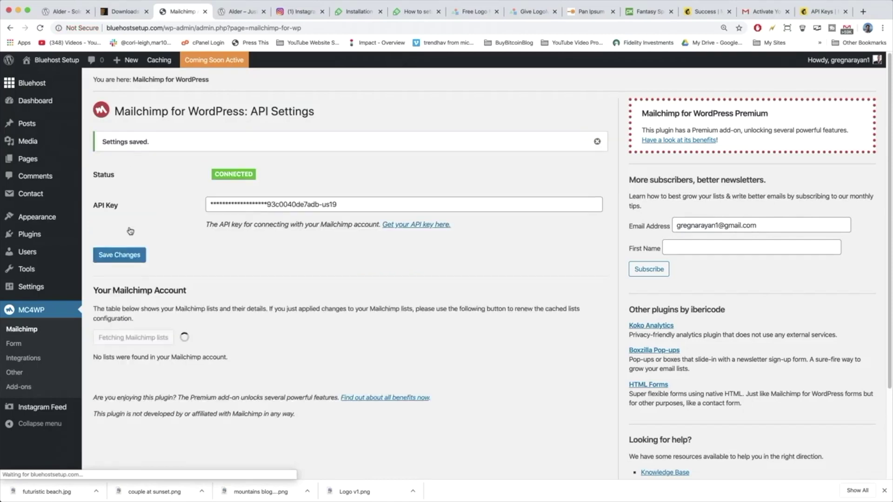
{"action": "left_click", "coordinate": [18, 347]}
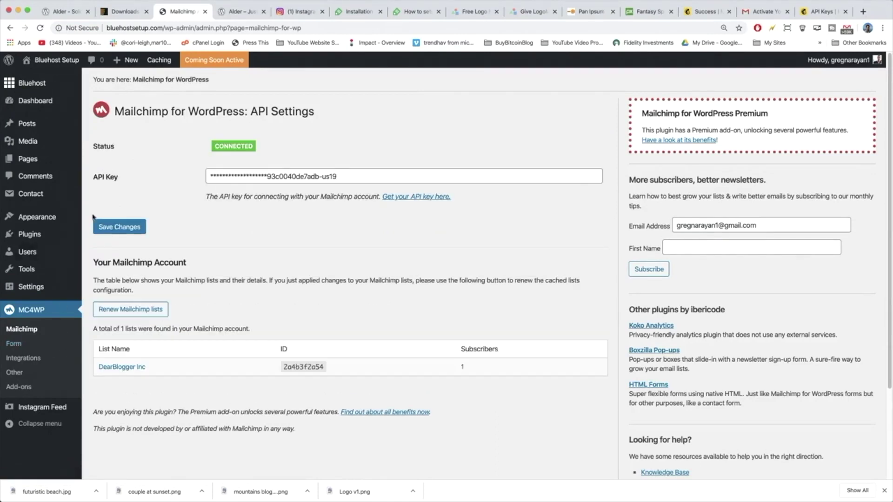
{"action": "scroll", "coordinate": [295, 248], "scroll_direction": "down", "scroll_amount": 3}
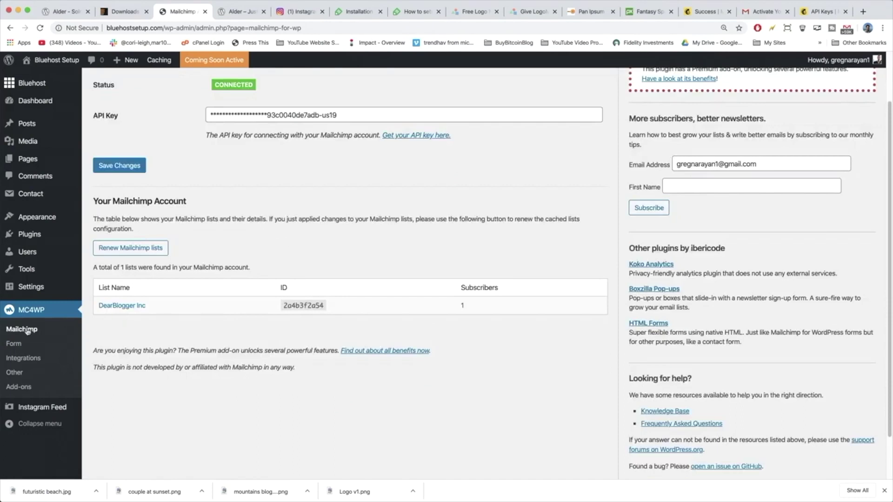
Step: Create an MC4WP form titled 'Bluehost Setup Subscribe Homepage Form' for the DearBlogger Inc list
{"action": "left_click", "coordinate": [14, 343]}
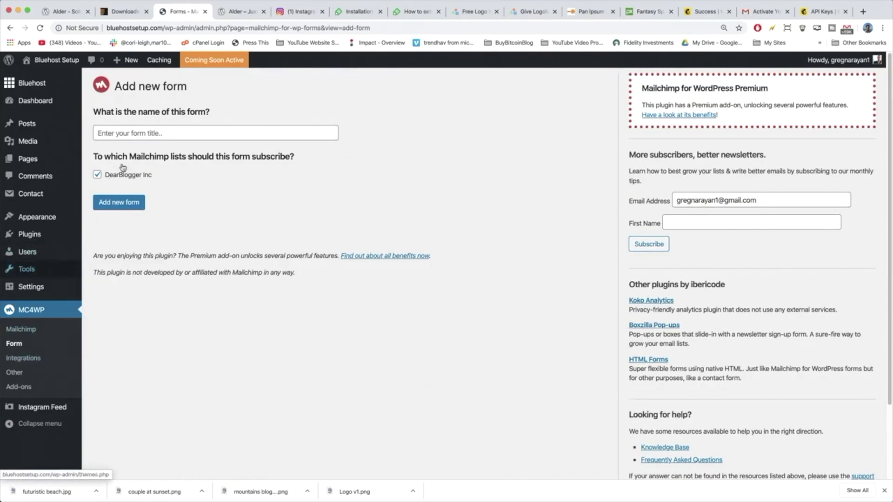
{"action": "left_click", "coordinate": [156, 132]}
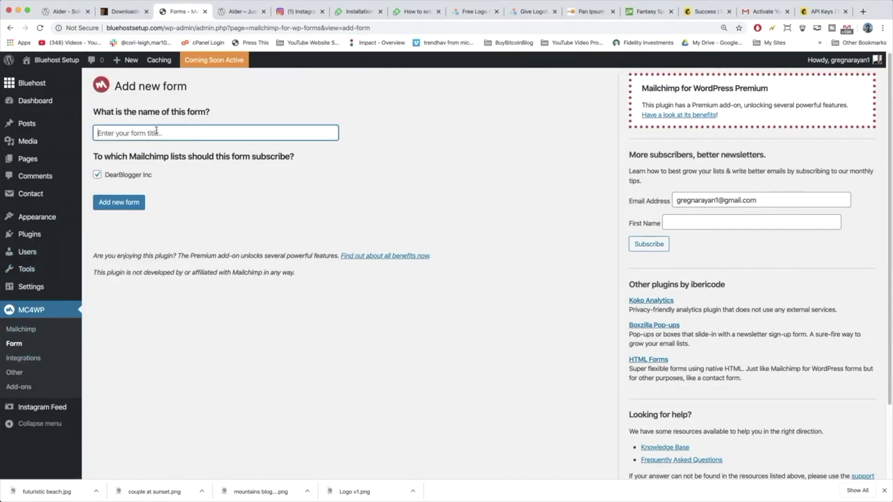
{"action": "type", "text": "Bluehost Setup Subsciribe H"}
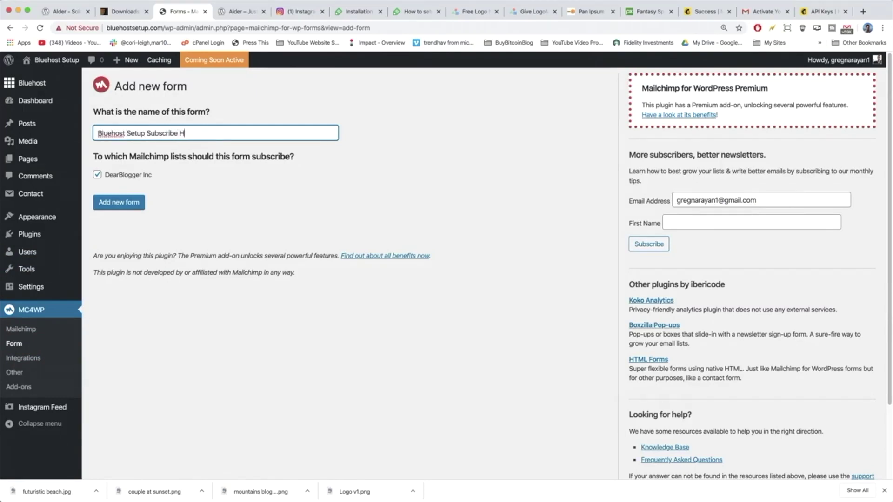
{"action": "type", "text": "omepage Form"}
{"action": "left_click_drag", "start_coordinate": [298, 157], "coordinate": [324, 159]}
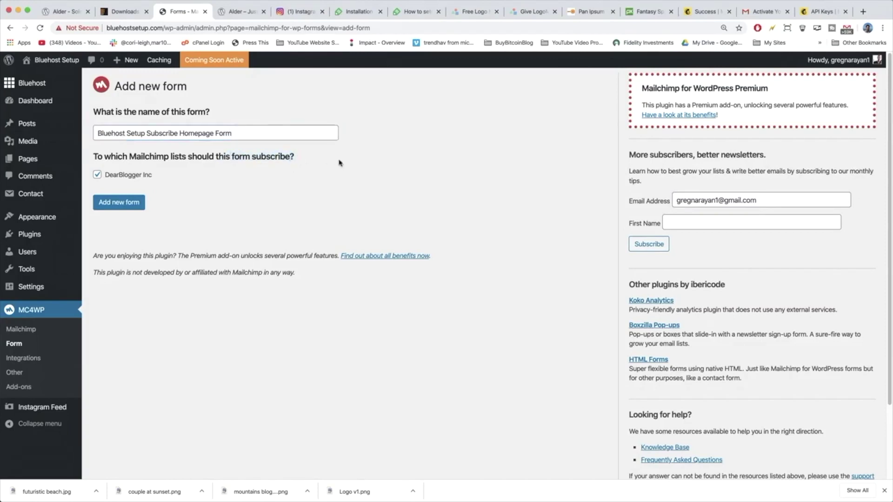
{"action": "left_click", "coordinate": [120, 203]}
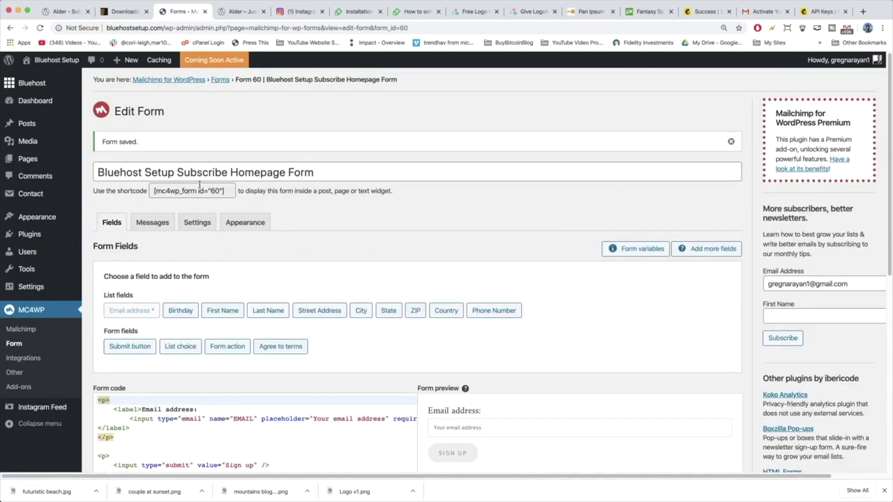
Step: Test-edit the form's email label with 'blah blah', undo it, and return to the Solo Pine article
{"action": "scroll", "coordinate": [352, 221], "scroll_direction": "down", "scroll_amount": 3}
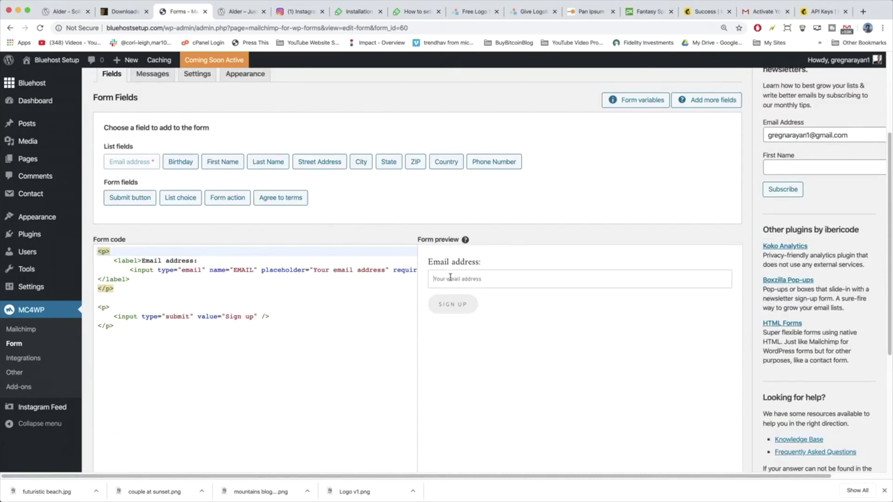
{"action": "left_click_drag", "start_coordinate": [143, 328], "coordinate": [156, 262]}
{"action": "left_click", "coordinate": [138, 262]}
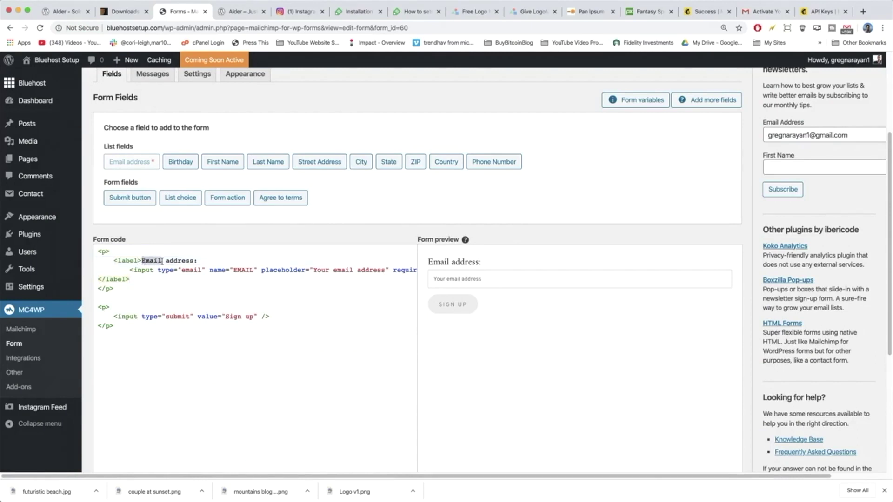
{"action": "left_click", "coordinate": [166, 261]}
{"action": "type", "text": "blah blah"}
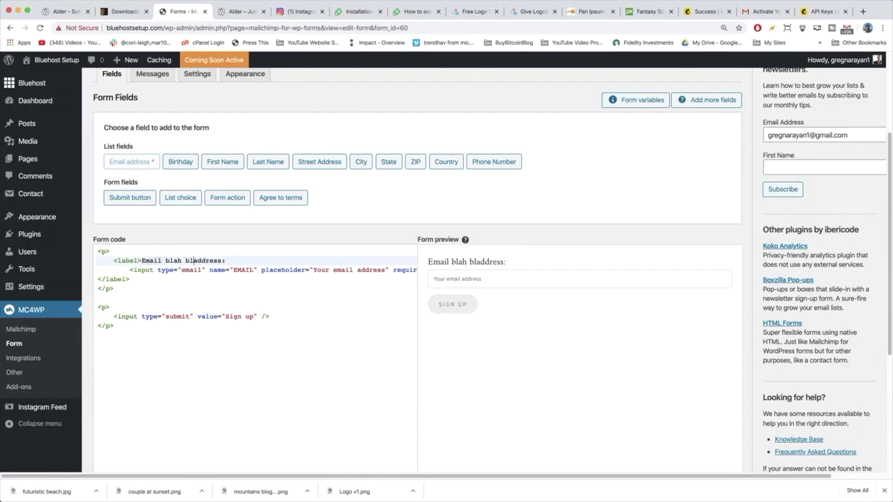
{"action": "key", "text": "BackSpace"}
{"action": "key", "text": "BackSpace"}
{"action": "key", "text": "BackSpace"}
{"action": "key", "text": "BackSpace"}
{"action": "key", "text": "BackSpace"}
{"action": "key", "text": "BackSpace"}
{"action": "key", "text": "BackSpace"}
{"action": "key", "text": "BackSpace"}
{"action": "key", "text": "BackSpace"}
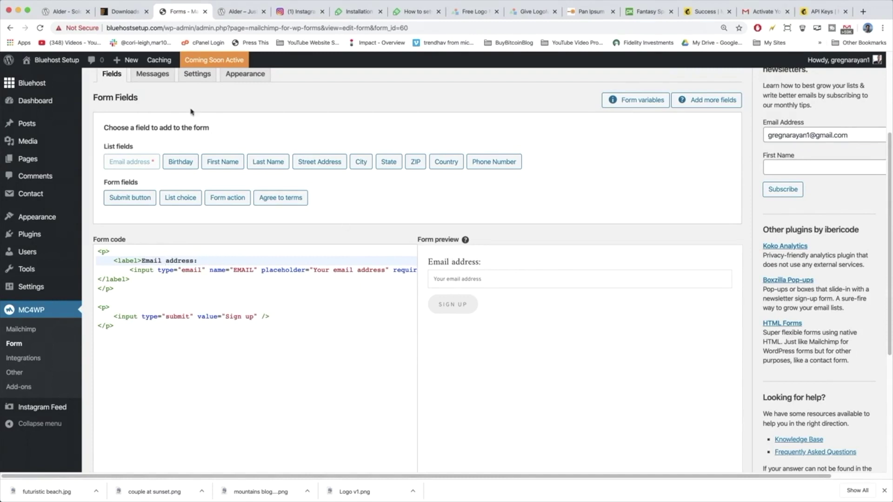
{"action": "left_click", "coordinate": [413, 13]}
{"action": "scroll", "coordinate": [320, 254], "scroll_direction": "down", "scroll_amount": 3}
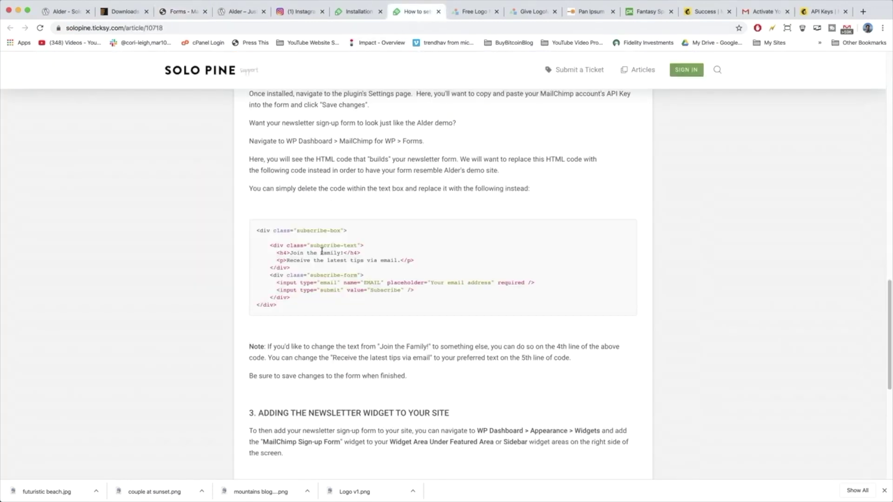
Step: Copy the Solo Pine article's subscribe-box HTML code and return to the WordPress form editor
{"action": "left_click_drag", "start_coordinate": [286, 307], "coordinate": [254, 234]}
{"action": "right_click", "coordinate": [283, 255]}
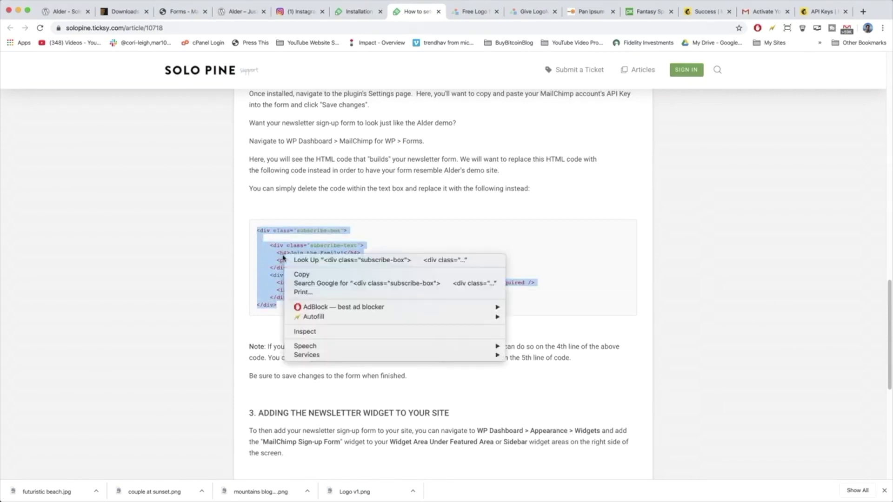
{"action": "left_click", "coordinate": [300, 274]}
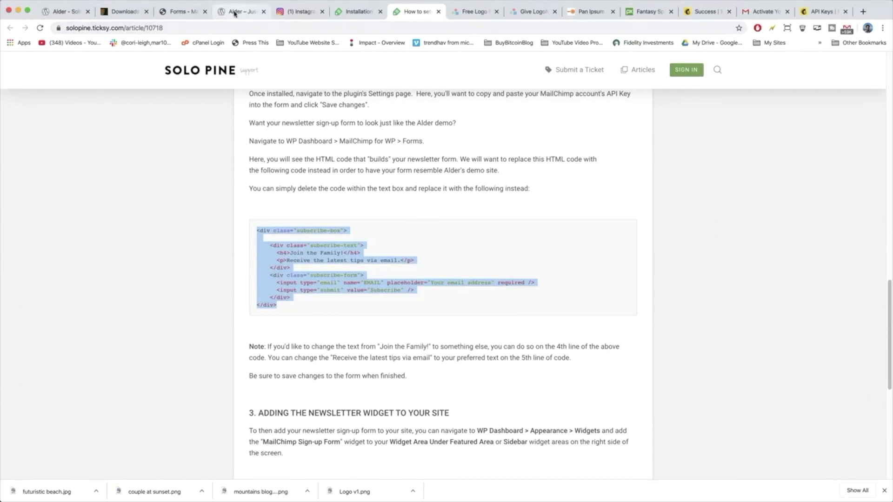
{"action": "left_click", "coordinate": [160, 13]}
{"action": "left_click", "coordinate": [164, 326]}
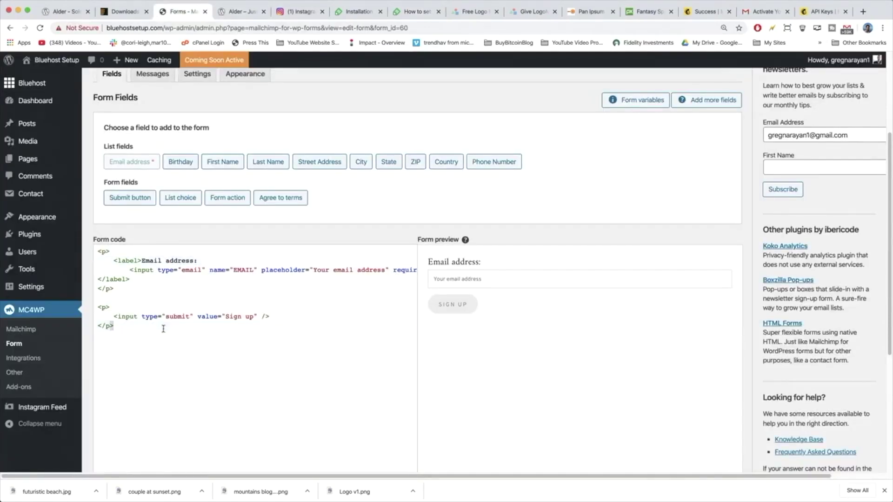
Step: Replace all of the MC4WP form code with the copied Join the Family subscribe-box HTML
{"action": "key", "text": "super+a"}
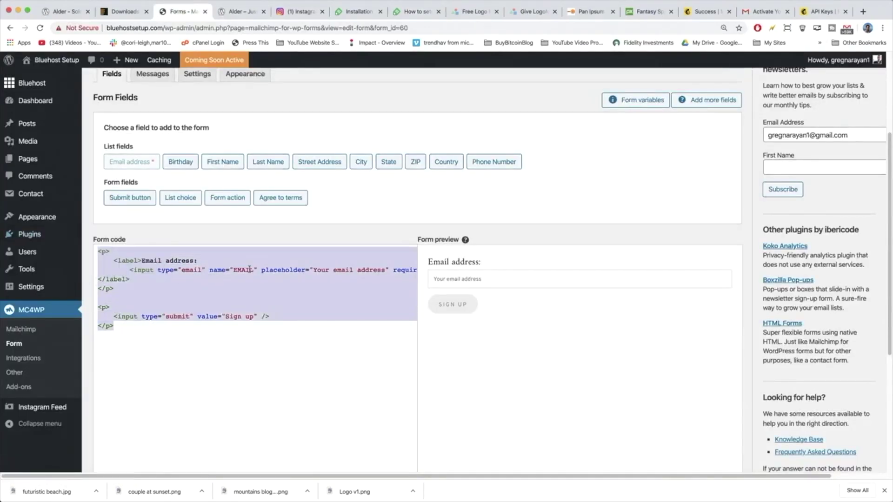
{"action": "key", "text": "BackSpace"}
{"action": "right_click", "coordinate": [146, 253]}
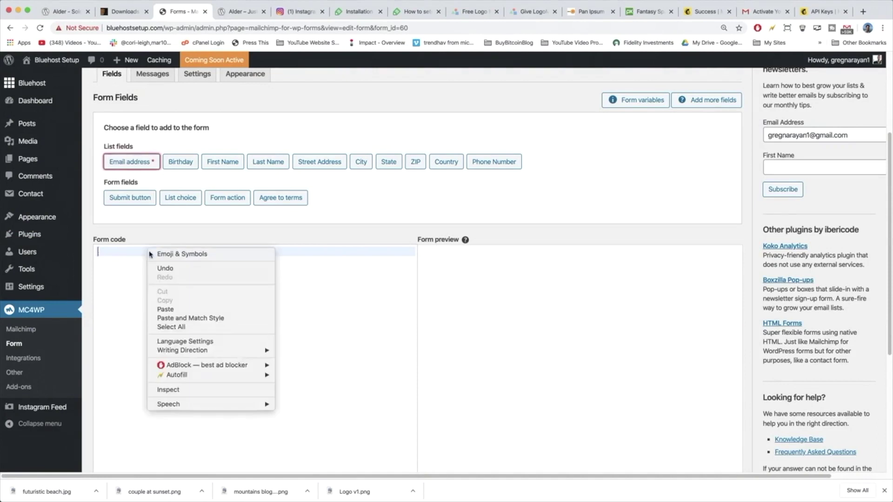
{"action": "left_click", "coordinate": [173, 309]}
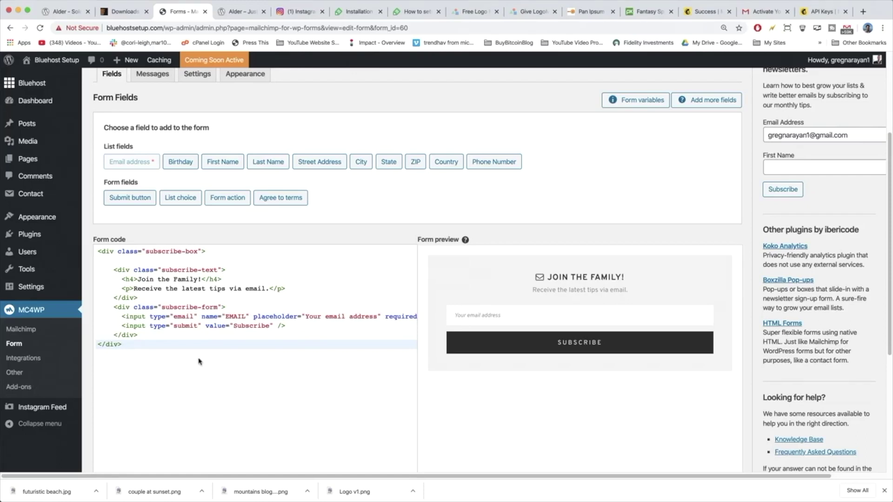
{"action": "left_click", "coordinate": [419, 12]}
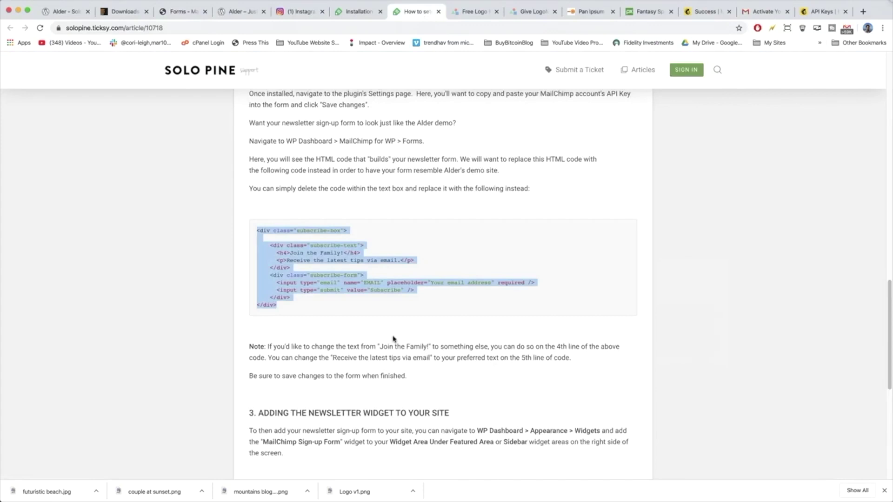
Step: Read the guide's section 3 on adding the MailChimp Sign-up Form widget to the Sidebar
{"action": "scroll", "coordinate": [394, 335], "scroll_direction": "down", "scroll_amount": 3}
{"action": "left_click", "coordinate": [337, 362]}
{"action": "scroll", "coordinate": [335, 362], "scroll_direction": "down", "scroll_amount": 1}
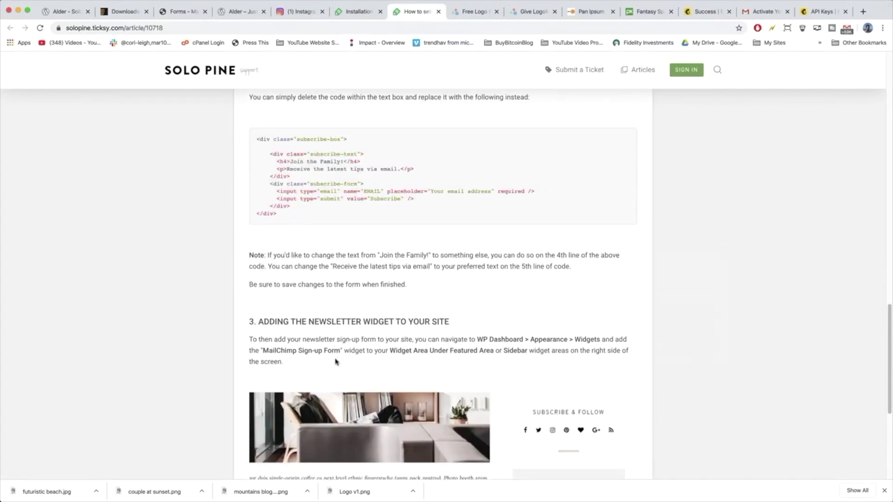
{"action": "left_click_drag", "start_coordinate": [261, 338], "coordinate": [535, 339]}
{"action": "left_click_drag", "start_coordinate": [273, 349], "coordinate": [549, 352]}
{"action": "left_click", "coordinate": [393, 349]}
{"action": "left_click", "coordinate": [549, 355]}
{"action": "scroll", "coordinate": [540, 366], "scroll_direction": "down", "scroll_amount": 3}
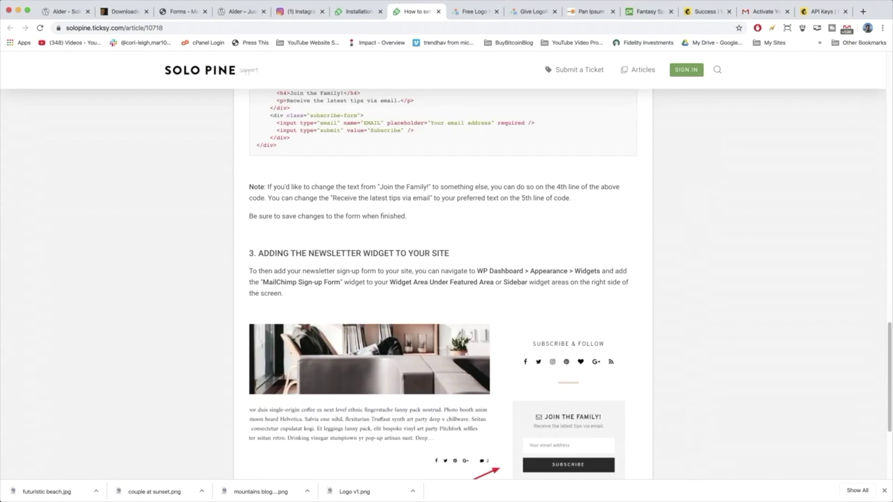
{"action": "left_click", "coordinate": [232, 12]}
{"action": "left_click", "coordinate": [178, 15]}
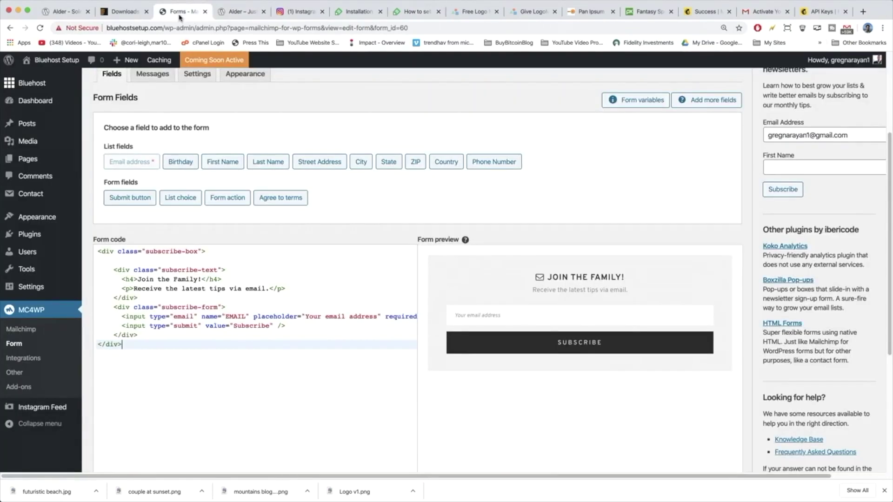
Step: Save the Join the Family form, then go to the Customizer's Widgets panel
{"action": "scroll", "coordinate": [393, 234], "scroll_direction": "down", "scroll_amount": 5}
{"action": "left_click", "coordinate": [120, 336]}
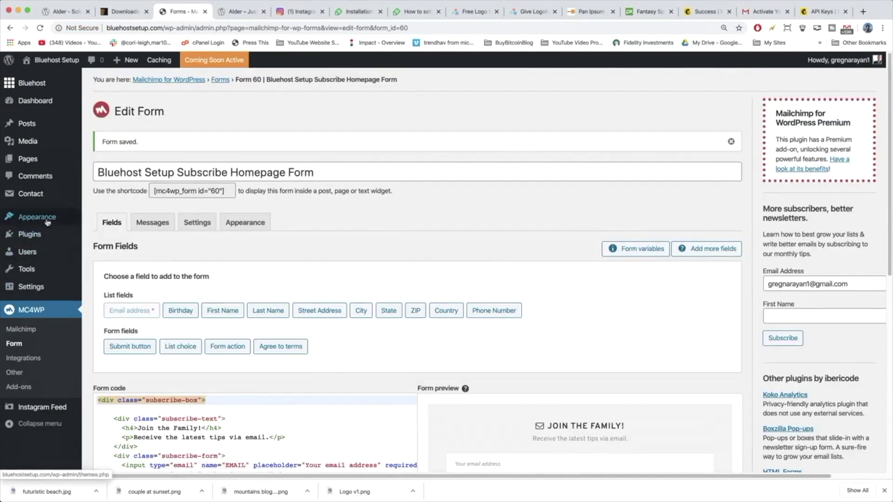
{"action": "mouse_move", "coordinate": [49, 222]}
{"action": "left_click", "coordinate": [120, 236]}
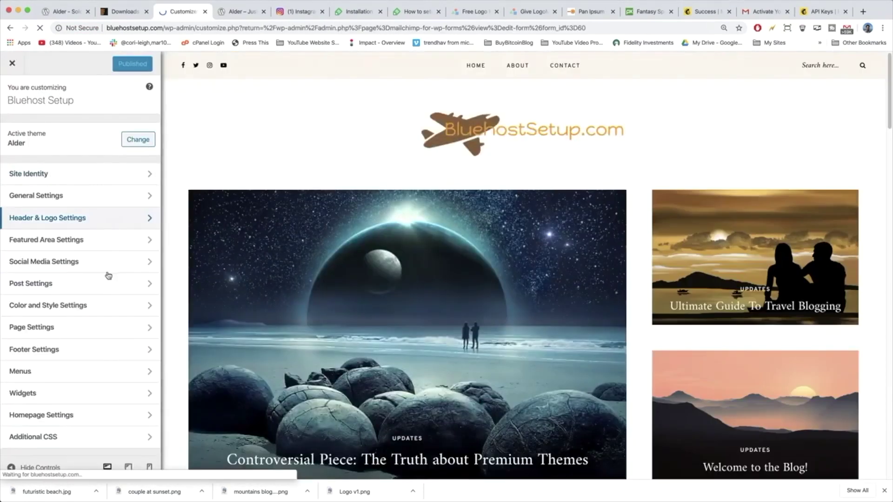
{"action": "left_click", "coordinate": [124, 392]}
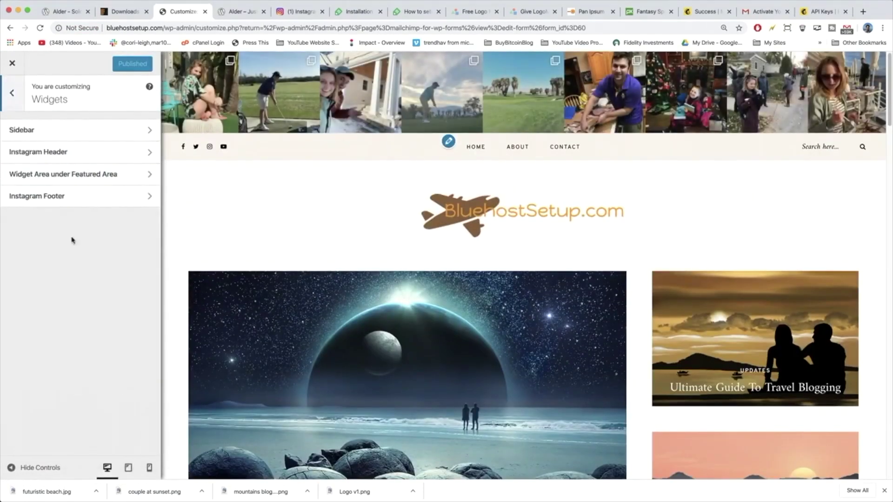
Step: Add a Mailchimp Sign-Up Form widget titled Newsletter under the Featured Area and publish it
{"action": "left_click", "coordinate": [88, 175]}
{"action": "left_click", "coordinate": [132, 148]}
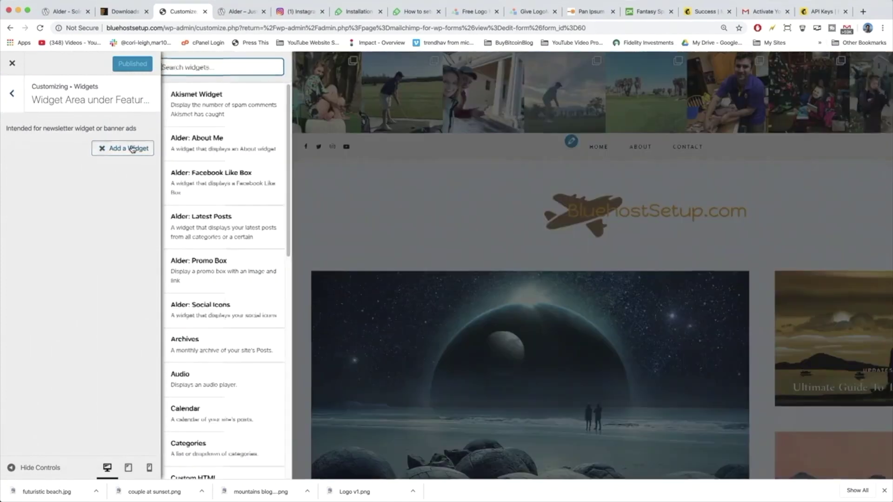
{"action": "scroll", "coordinate": [243, 244], "scroll_direction": "down", "scroll_amount": 10}
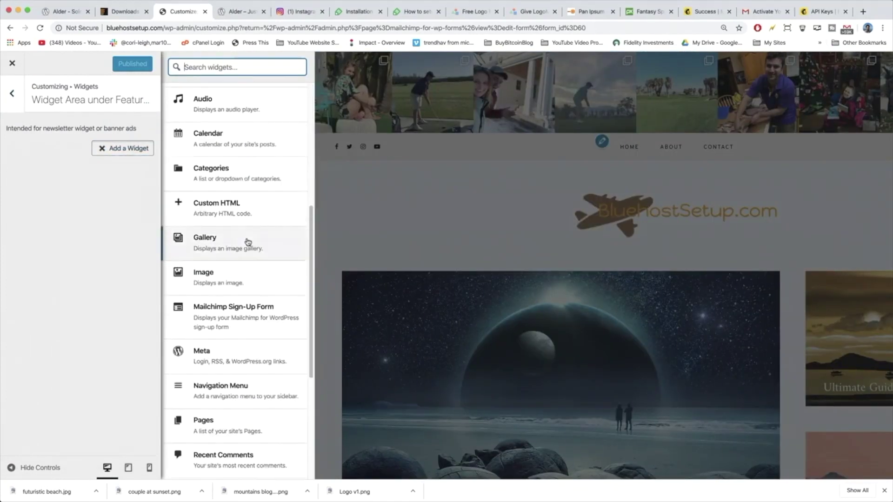
{"action": "scroll", "coordinate": [247, 243], "scroll_direction": "up", "scroll_amount": 7}
{"action": "scroll", "coordinate": [249, 243], "scroll_direction": "up", "scroll_amount": 4}
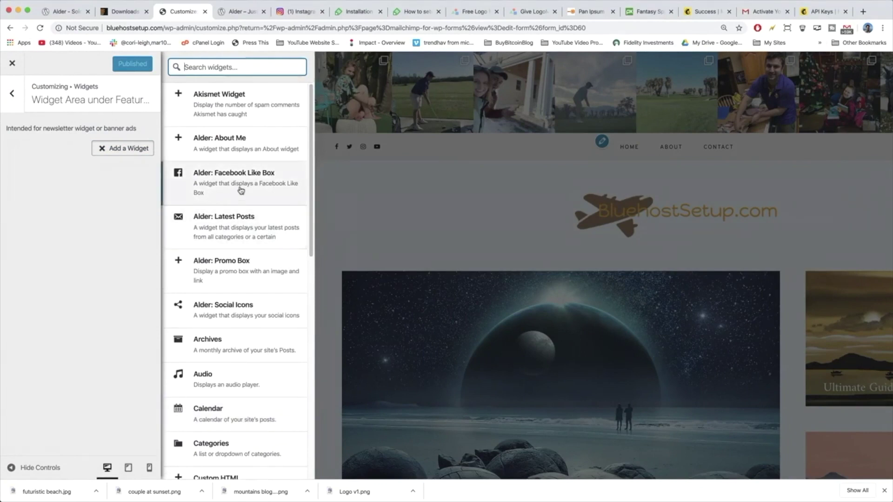
{"action": "scroll", "coordinate": [224, 269], "scroll_direction": "down", "scroll_amount": 3}
{"action": "scroll", "coordinate": [223, 267], "scroll_direction": "down", "scroll_amount": 5}
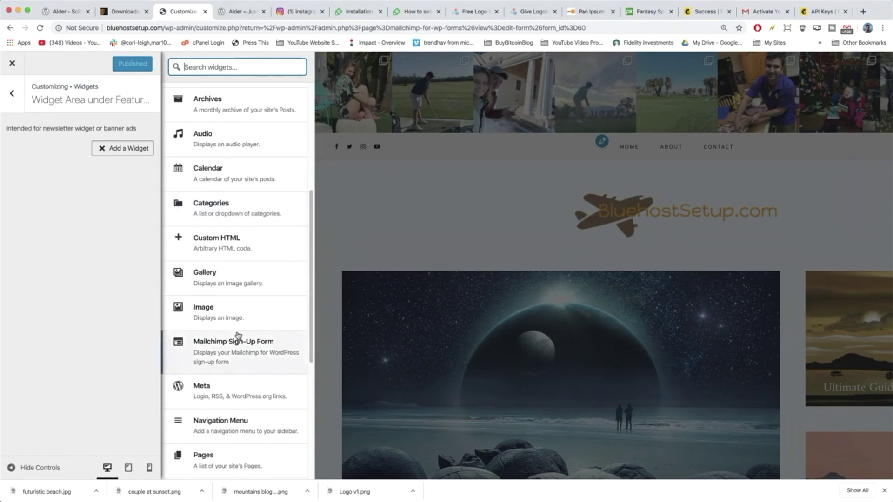
{"action": "left_click", "coordinate": [272, 355]}
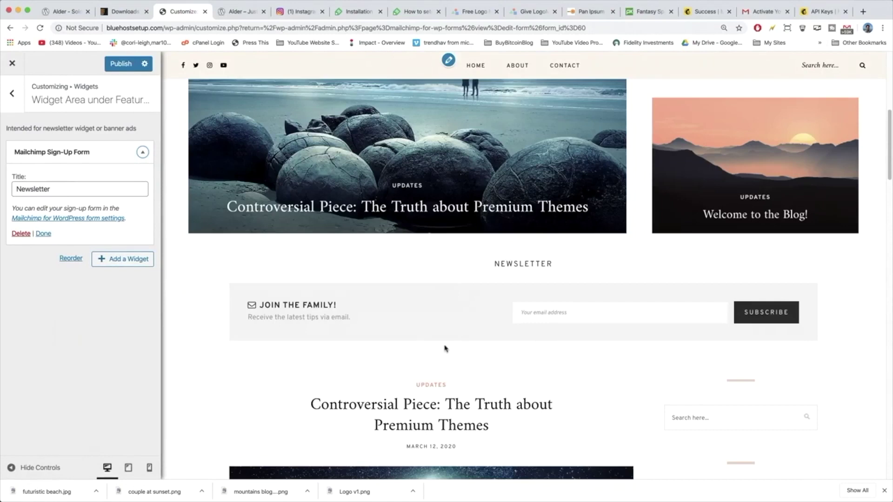
{"action": "left_click", "coordinate": [117, 66]}
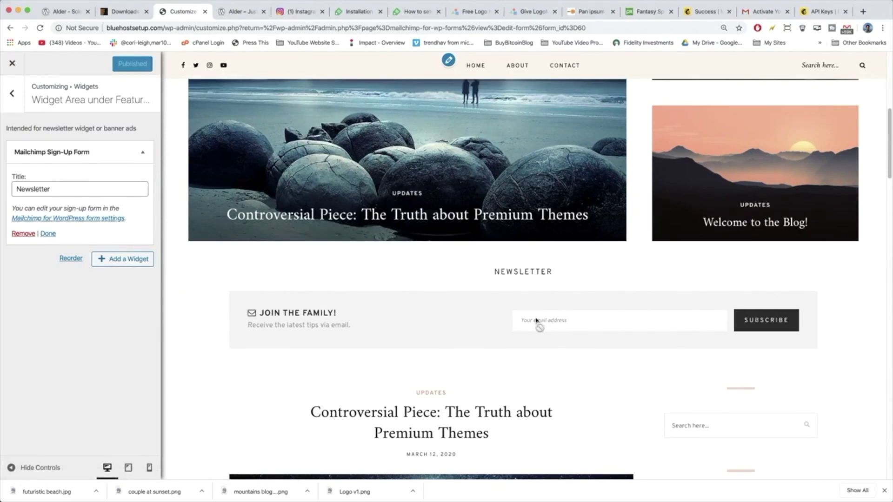
{"action": "scroll", "coordinate": [620, 361], "scroll_direction": "down", "scroll_amount": 4}
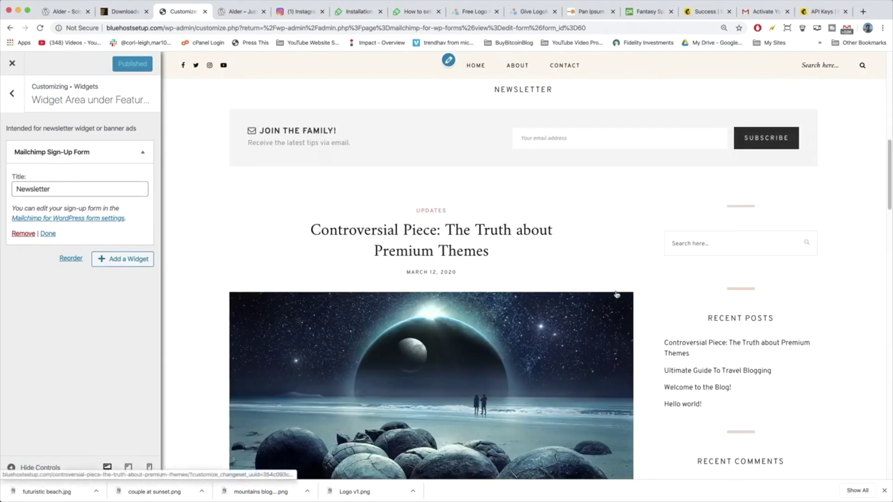
{"action": "left_click", "coordinate": [240, 13]}
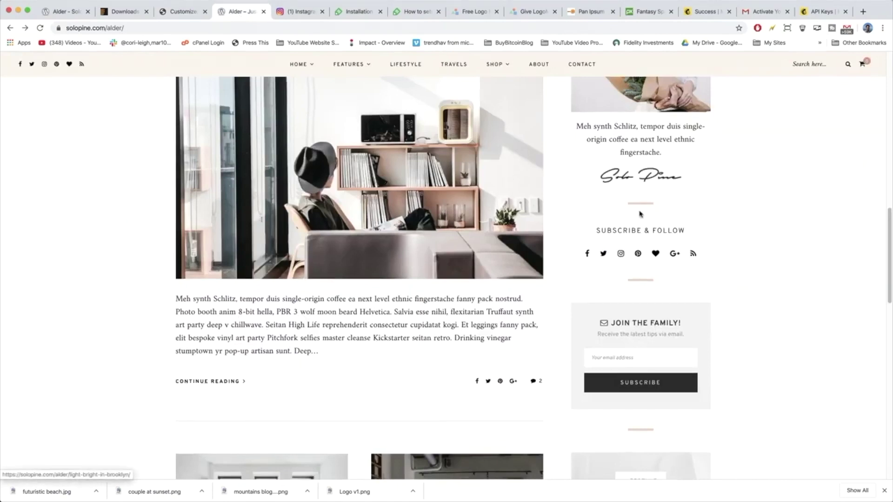
Step: Scroll the Alder demo to its sidebar Join the Family box, then return to the Customizer
{"action": "scroll", "coordinate": [528, 213], "scroll_direction": "down", "scroll_amount": 3}
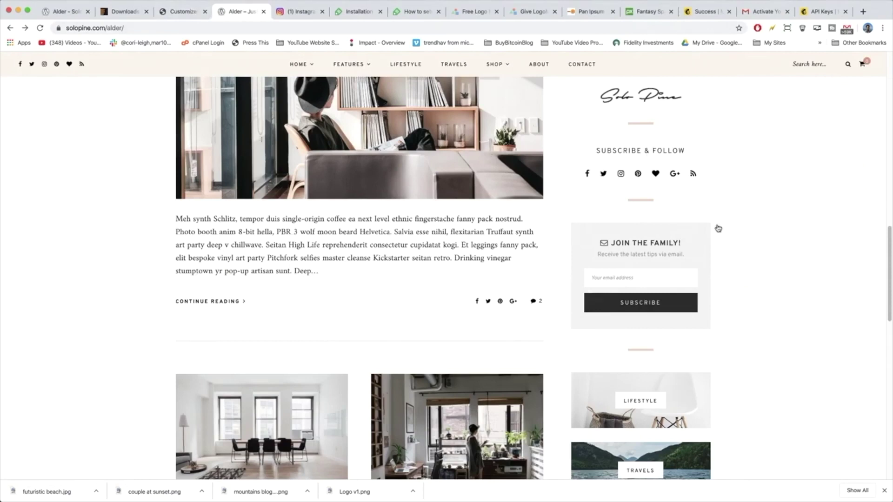
{"action": "left_click", "coordinate": [182, 11]}
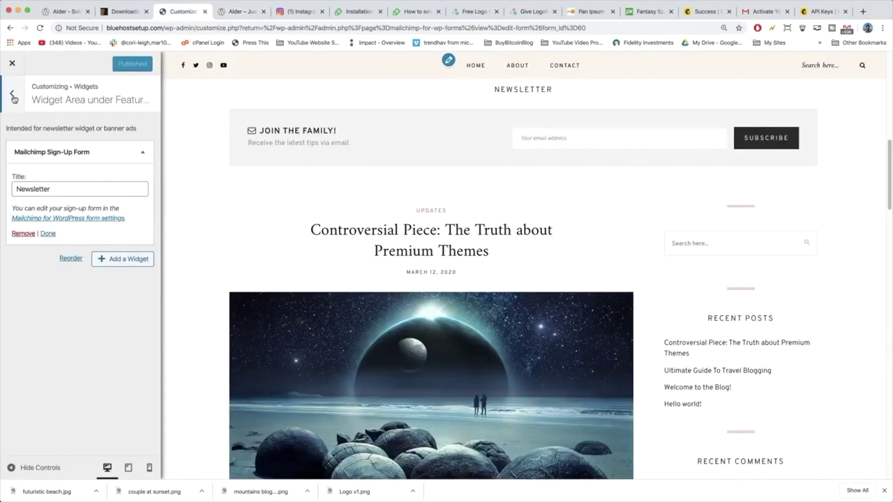
Step: Add a Mailchimp Sign-Up Form widget titled Newsletter to the Sidebar widget area
{"action": "left_click", "coordinate": [13, 93]}
{"action": "left_click", "coordinate": [46, 137]}
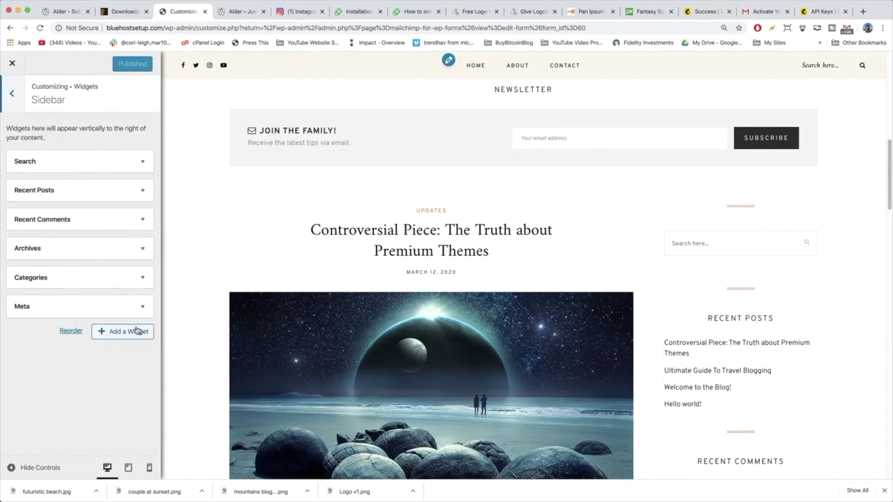
{"action": "left_click", "coordinate": [140, 333]}
{"action": "scroll", "coordinate": [197, 341], "scroll_direction": "down", "scroll_amount": 5}
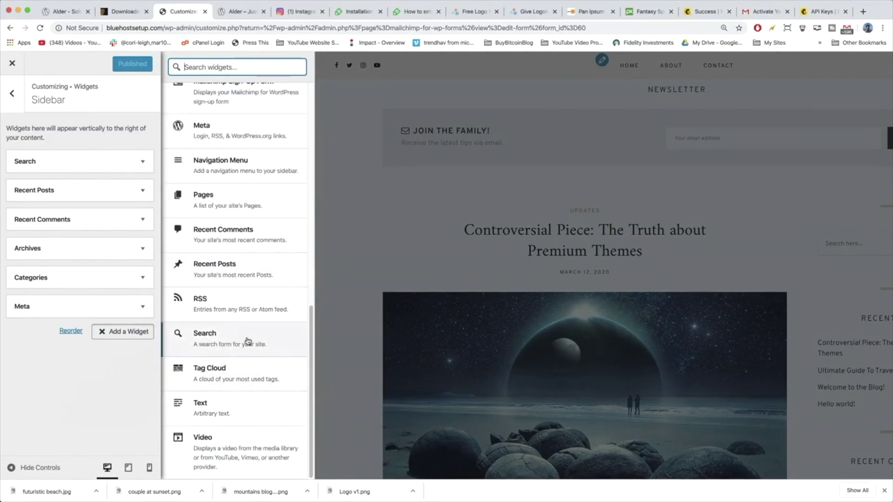
{"action": "scroll", "coordinate": [247, 341], "scroll_direction": "up", "scroll_amount": 2}
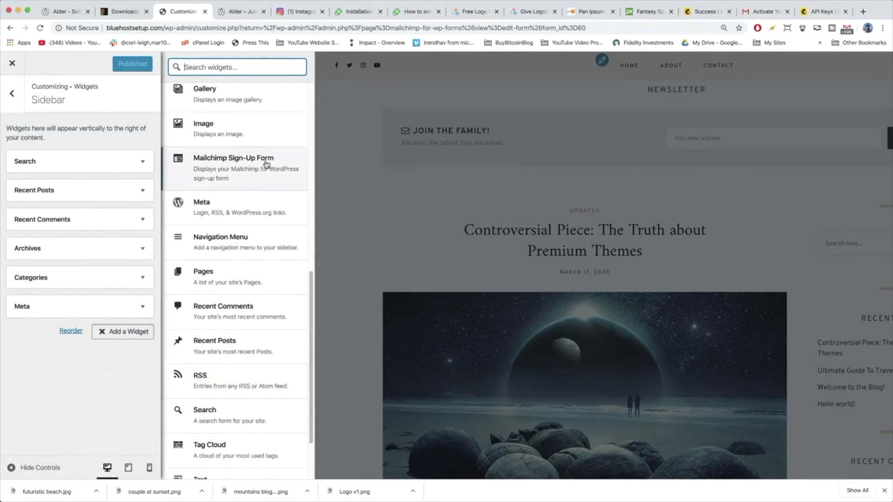
{"action": "left_click", "coordinate": [268, 169]}
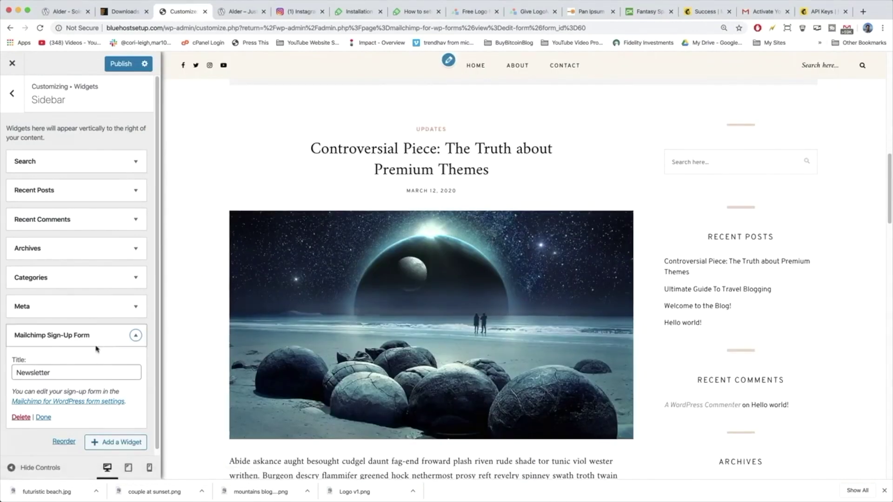
{"action": "scroll", "coordinate": [681, 392], "scroll_direction": "down", "scroll_amount": 10}
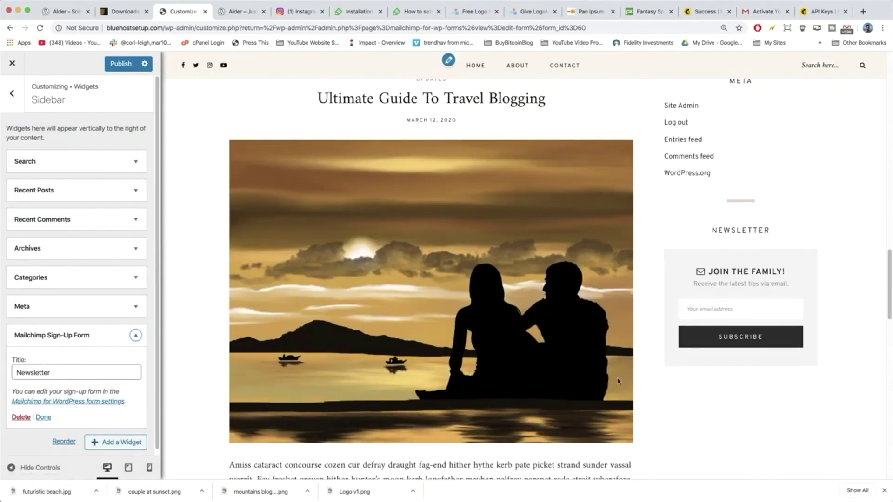